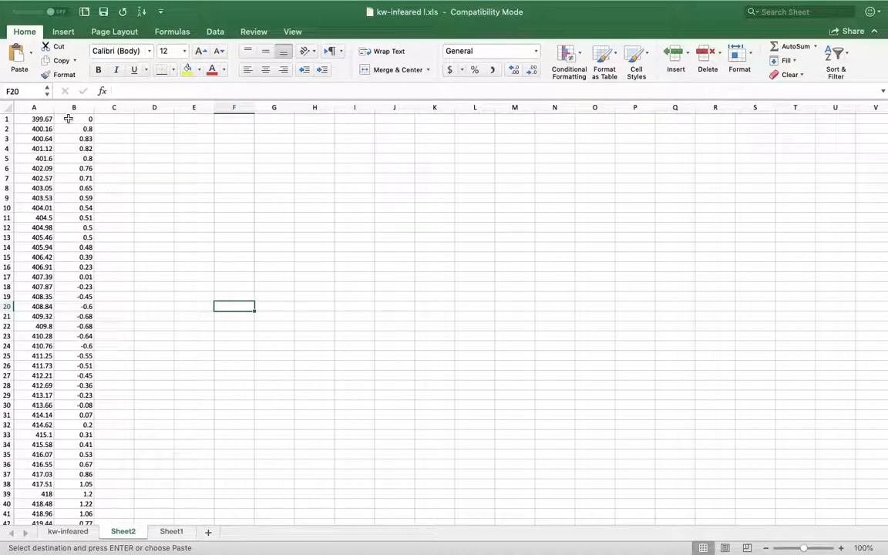
Step: Insert a Scatter with Smooth Lines chart from the data in columns A and B of Sheet2
click(36, 108)
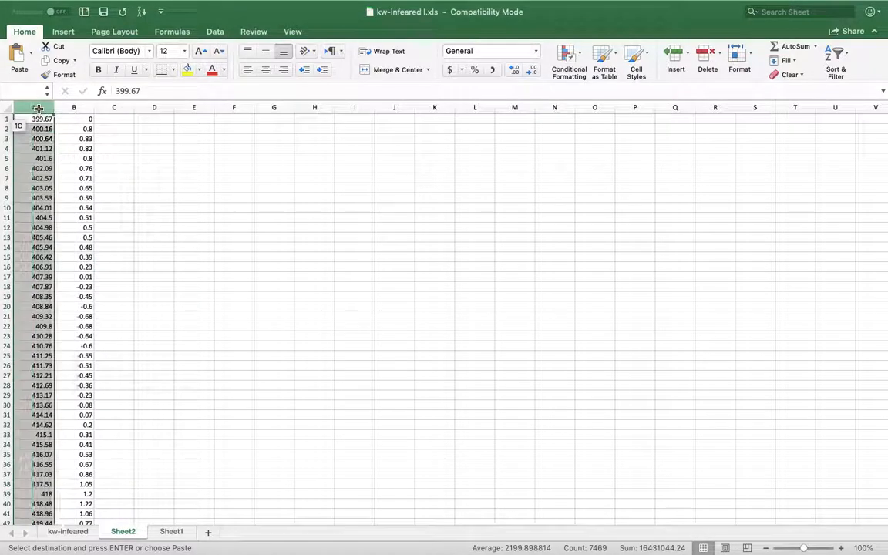
drag(37, 109, 69, 108)
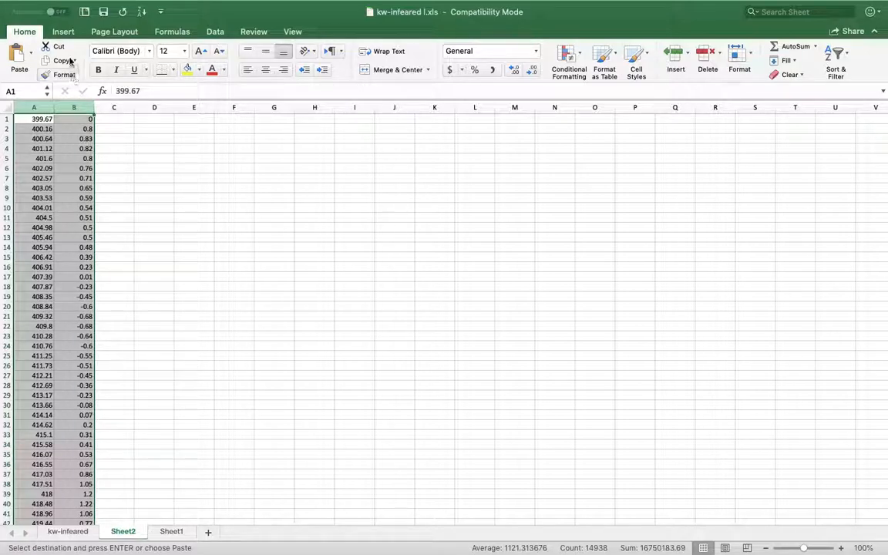
click(65, 31)
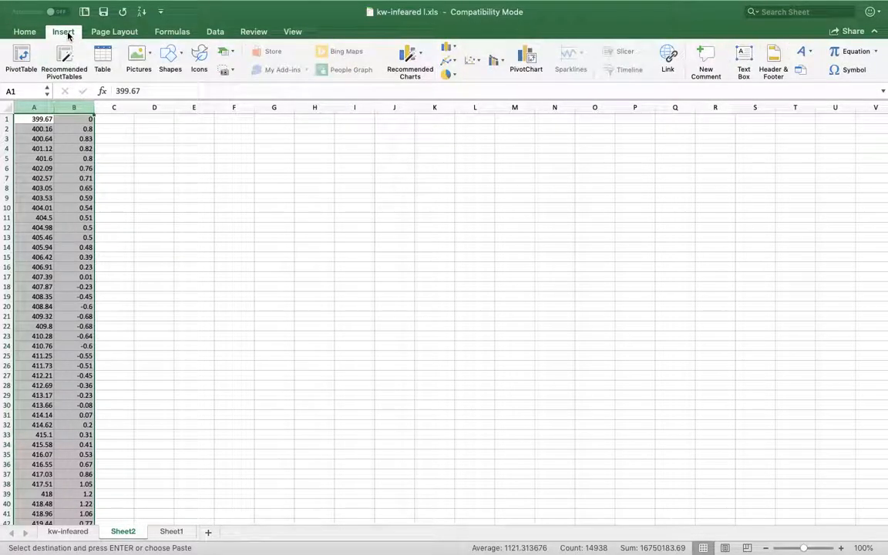
click(475, 62)
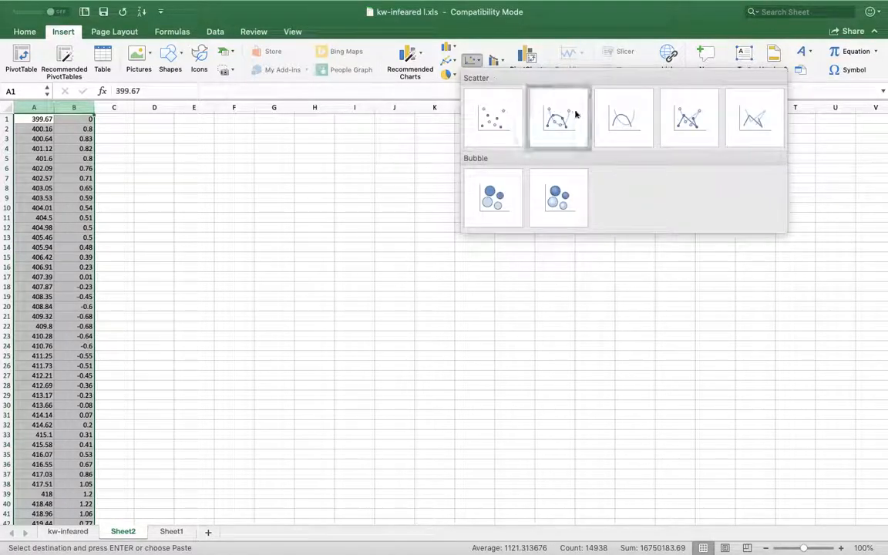
click(614, 121)
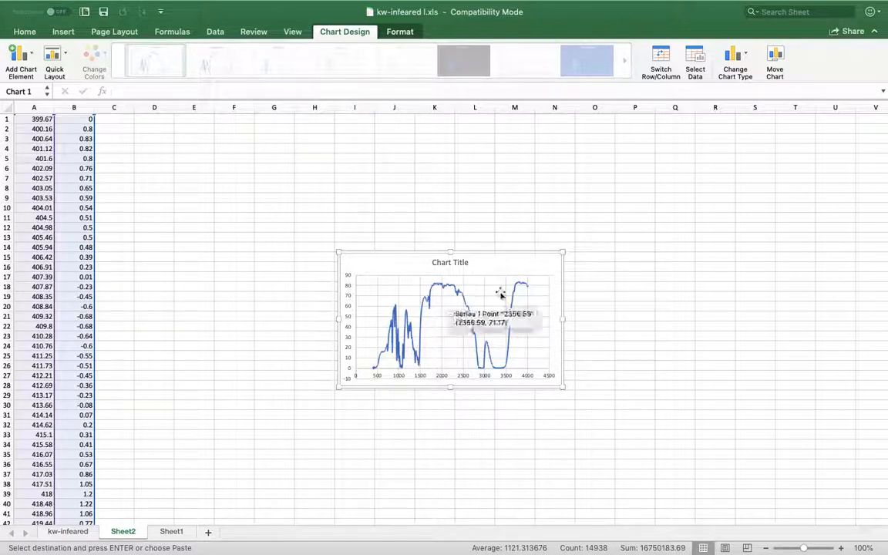
Step: Reverse the order of the chart's horizontal axis values and make the vertical axis cross at the maximum axis value
click(375, 377)
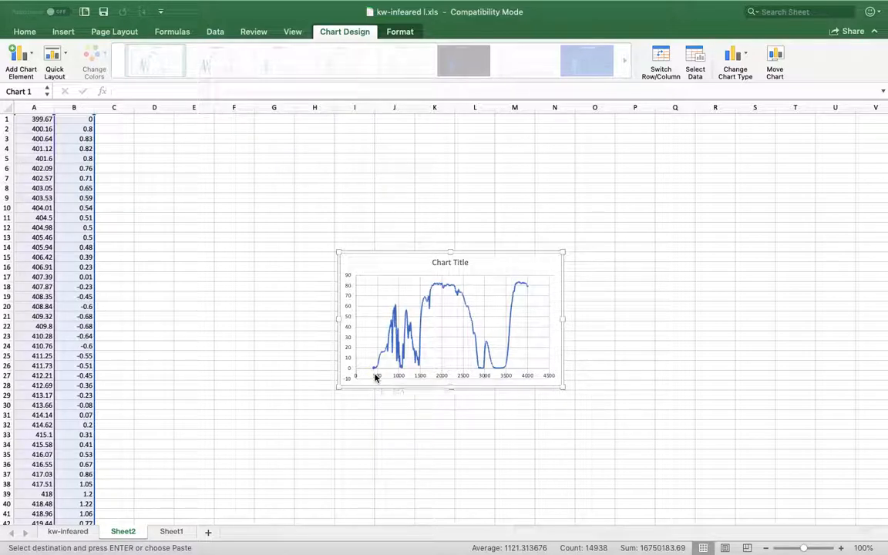
double_click(376, 378)
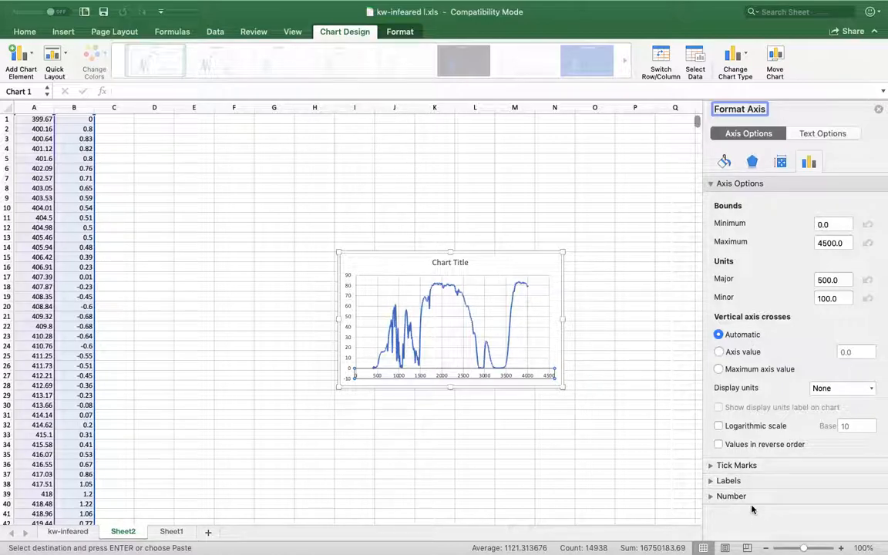
click(717, 445)
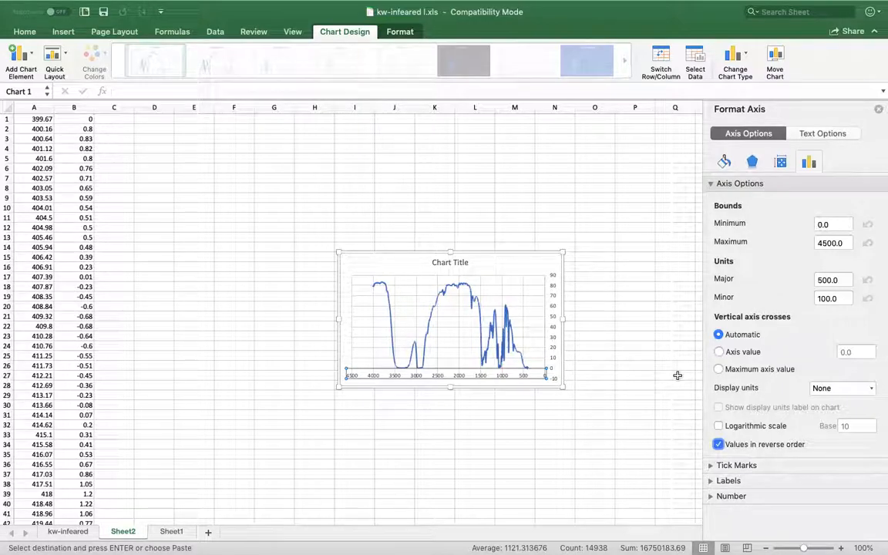
click(719, 370)
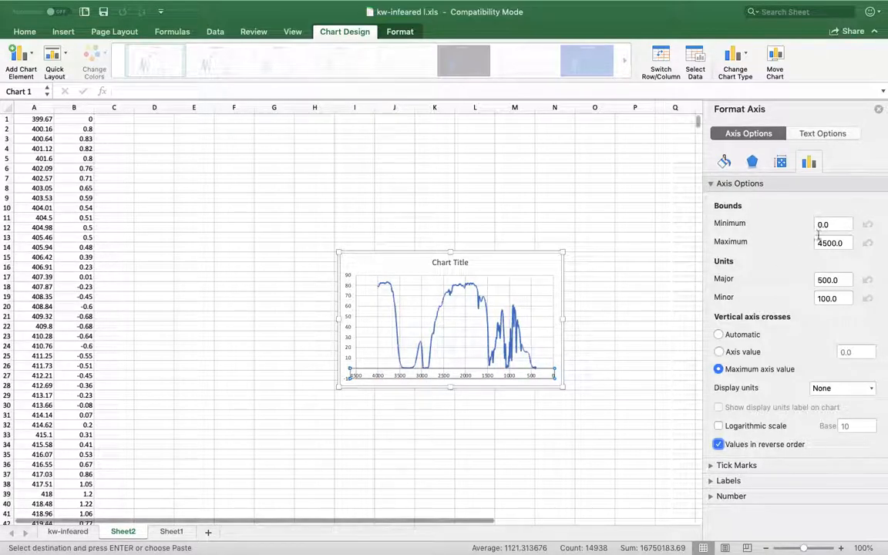
Step: Set the horizontal axis minimum bound to 400 and its maximum bound to 400
click(839, 224)
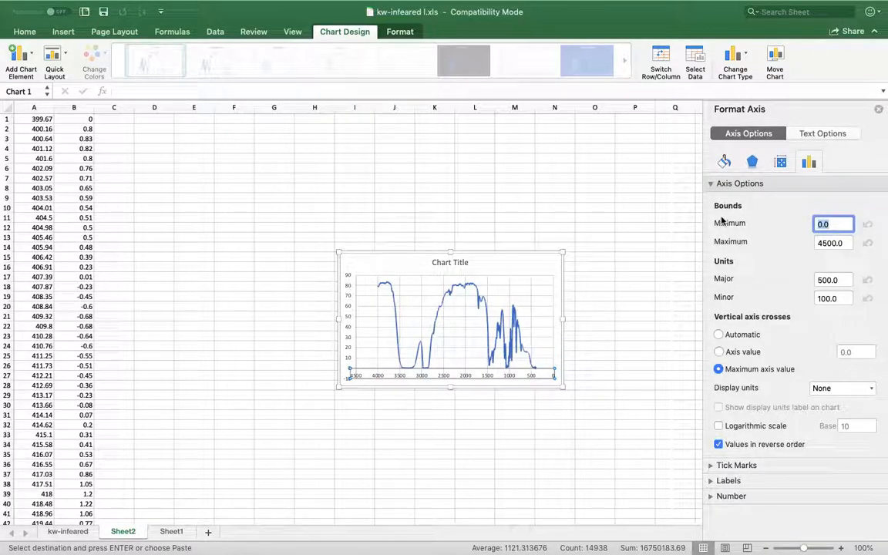
text(400)
click(838, 243)
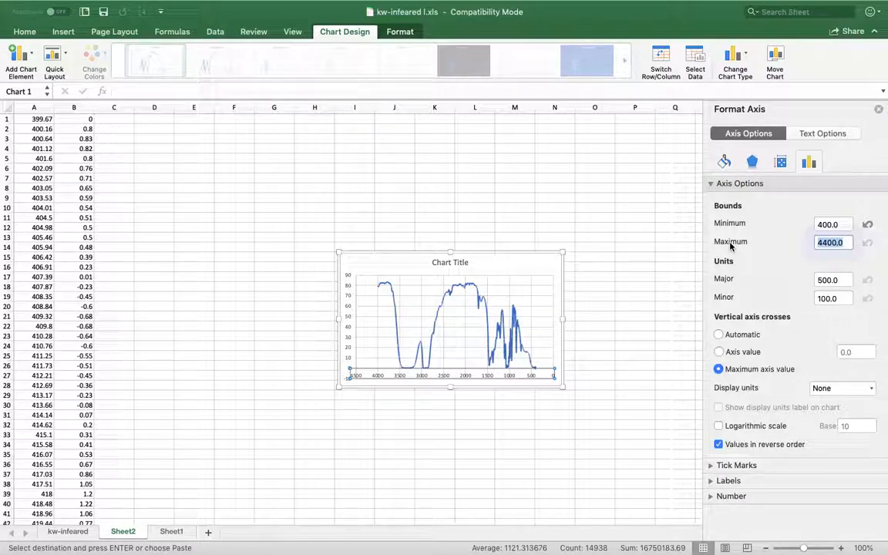
text(400)
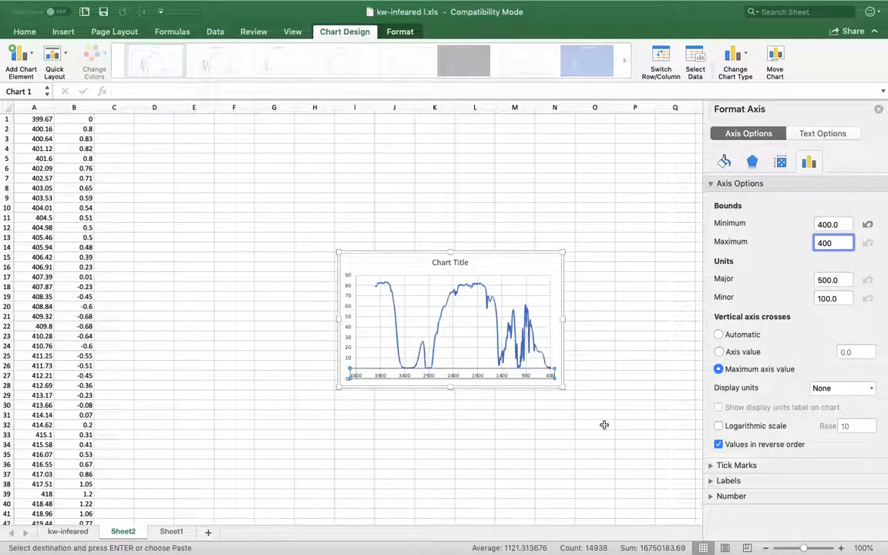
Step: Set the horizontal axis major tick marks to Outside and continue using the complex formatting
click(777, 467)
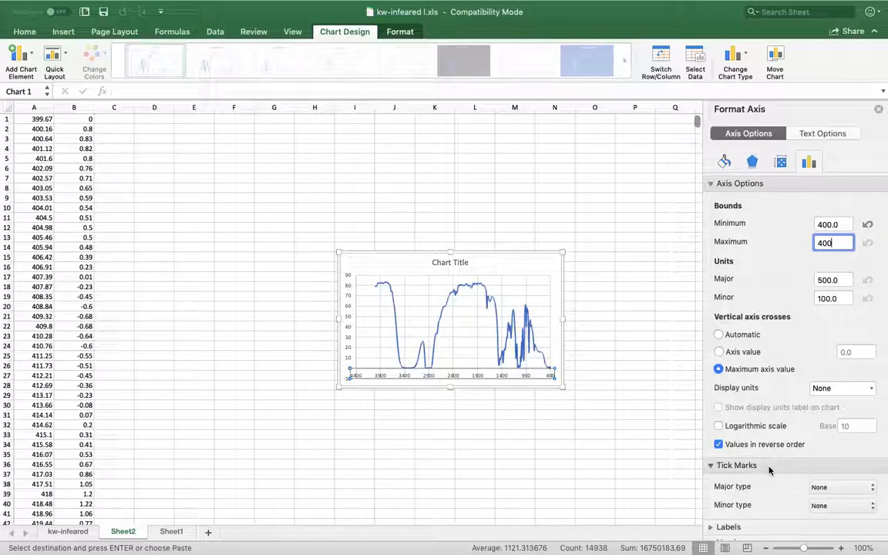
click(822, 487)
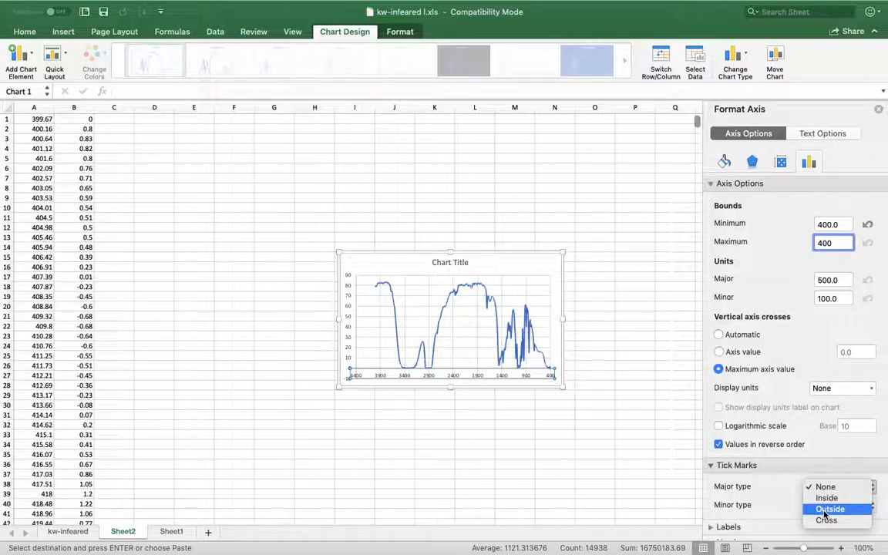
click(824, 510)
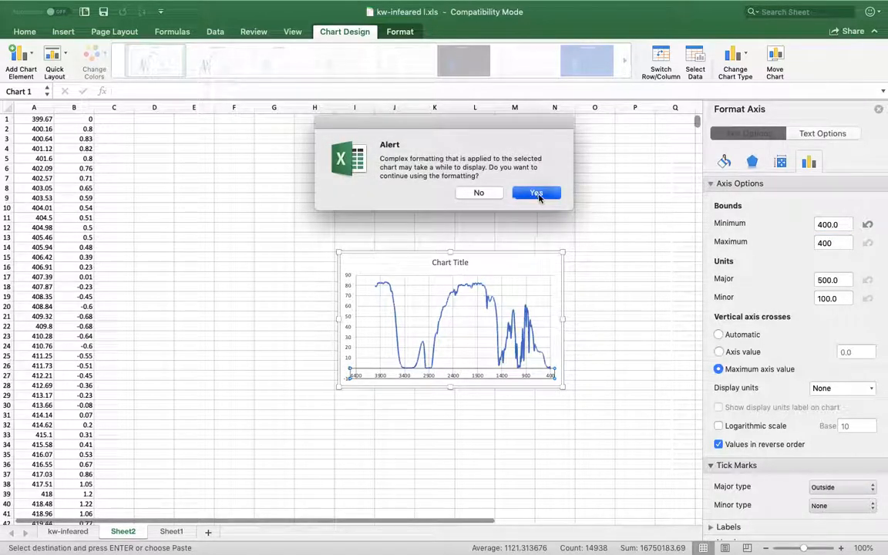
click(538, 194)
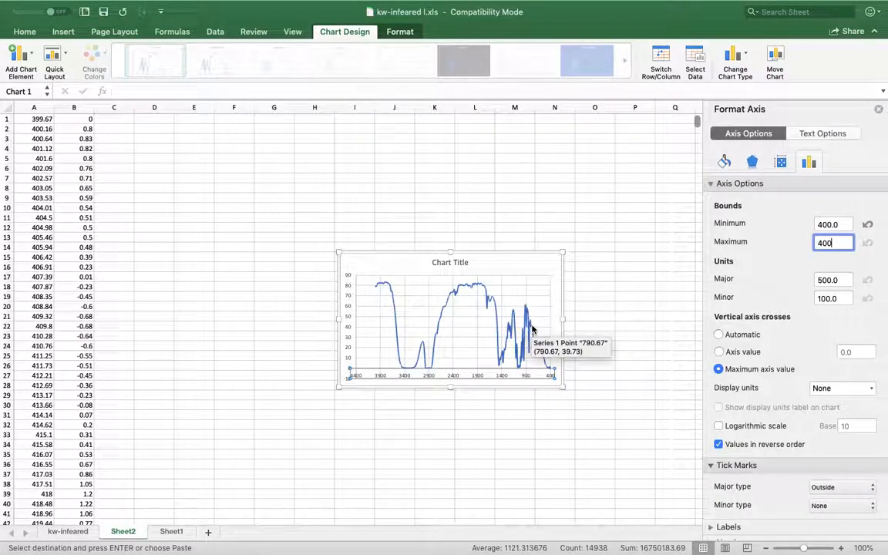
scroll(729, 465, down, 1)
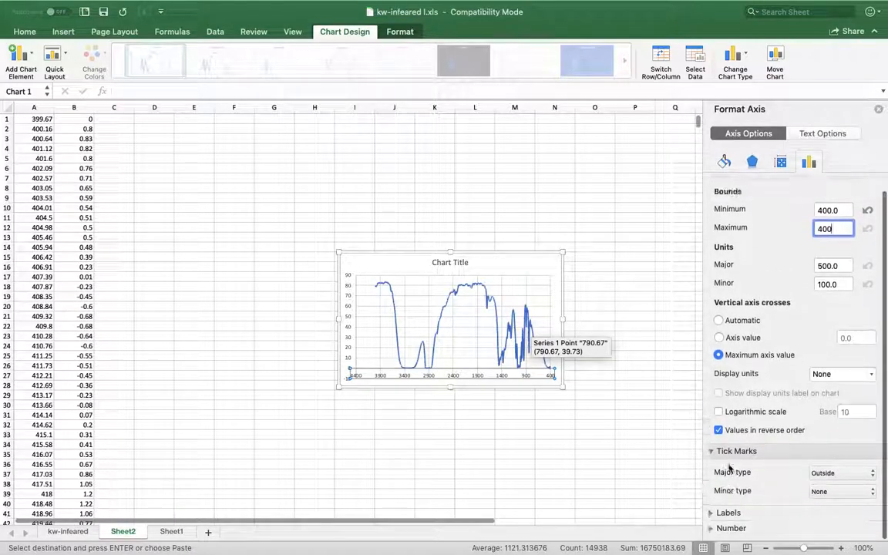
Step: Undo the last change to the horizontal axis maximum bound
click(507, 350)
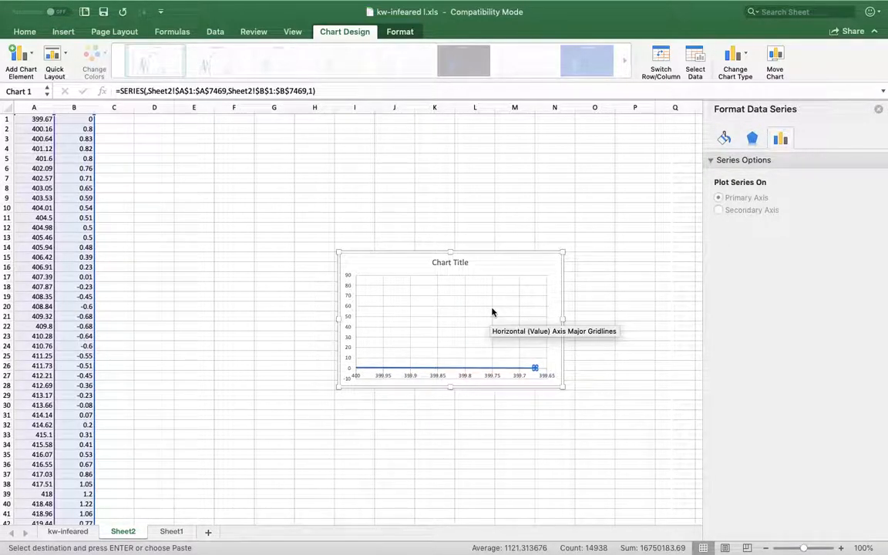
key(super+z)
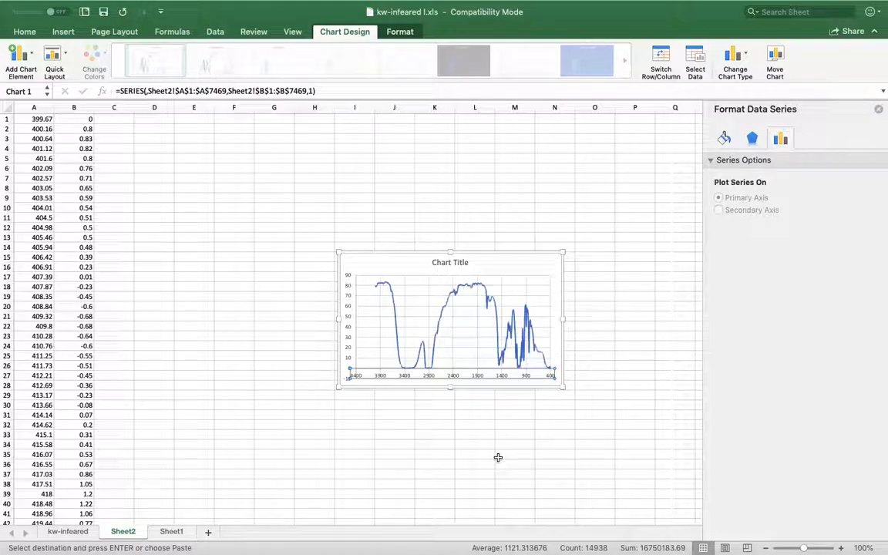
Step: Format the chart's data series as a black solid line with a width of 0.75 pt
click(498, 350)
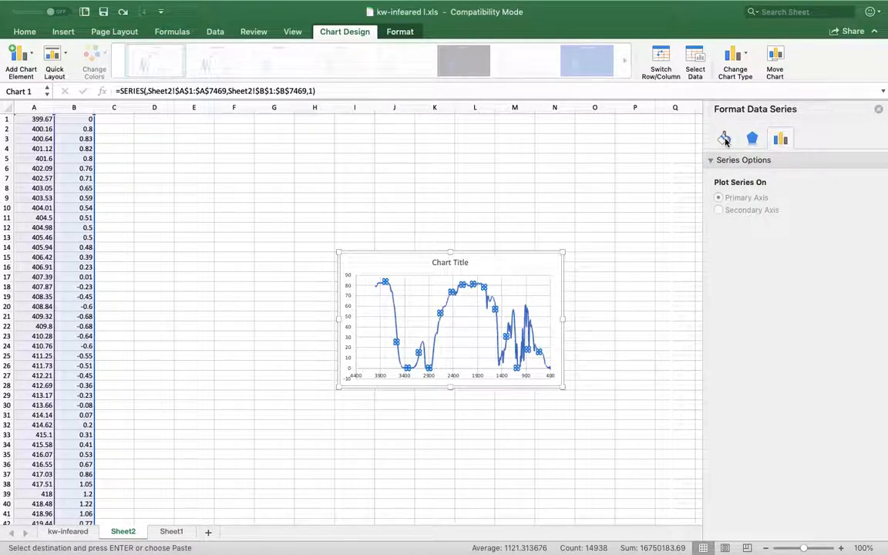
click(725, 139)
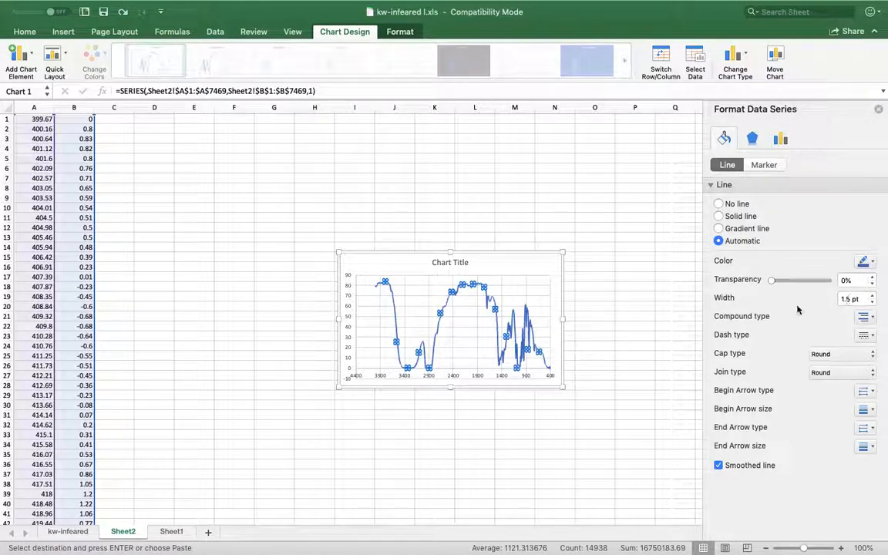
click(863, 300)
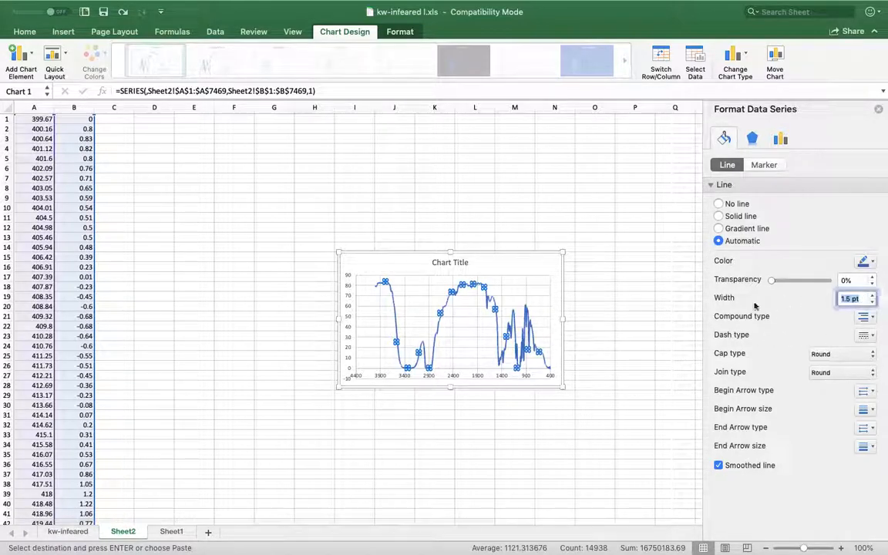
text(0.75)
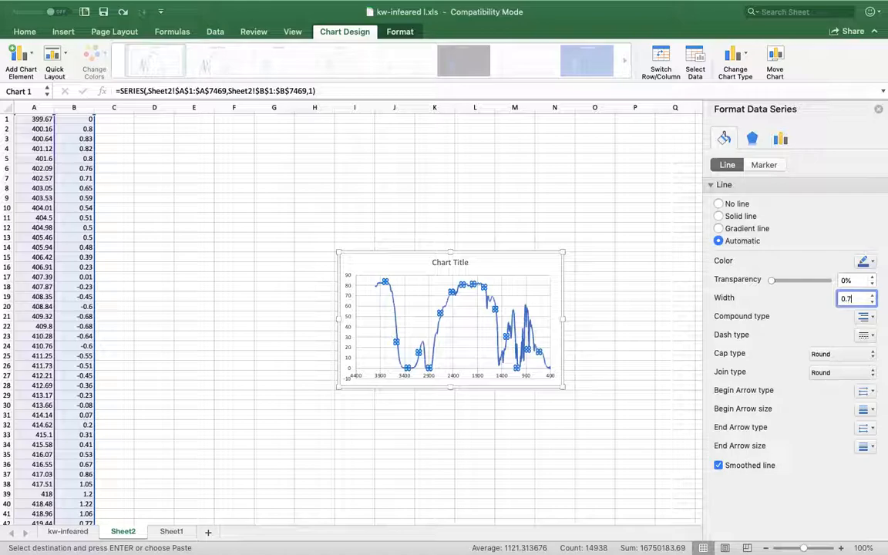
click(866, 263)
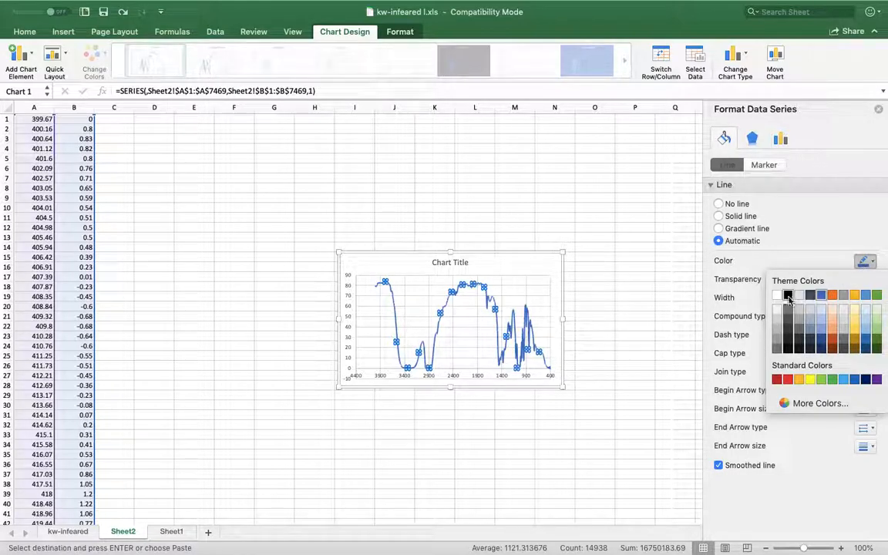
click(788, 298)
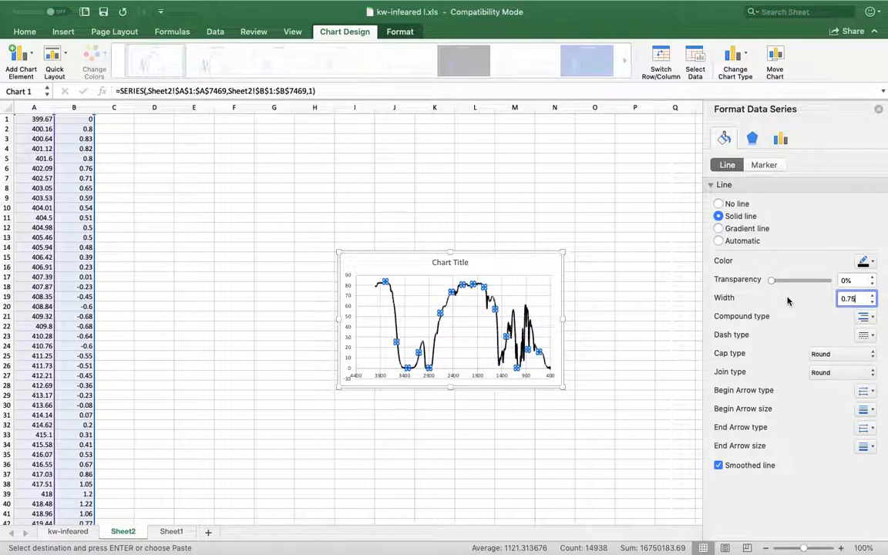
click(607, 388)
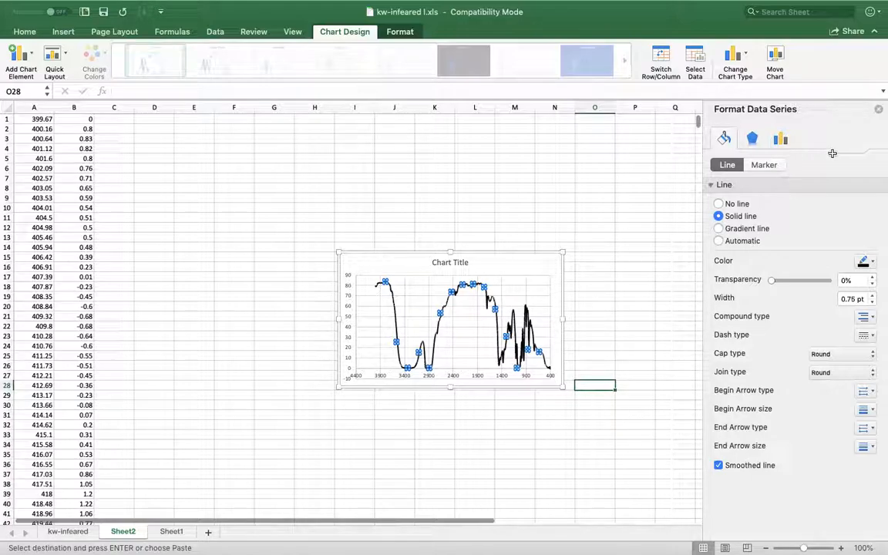
click(583, 384)
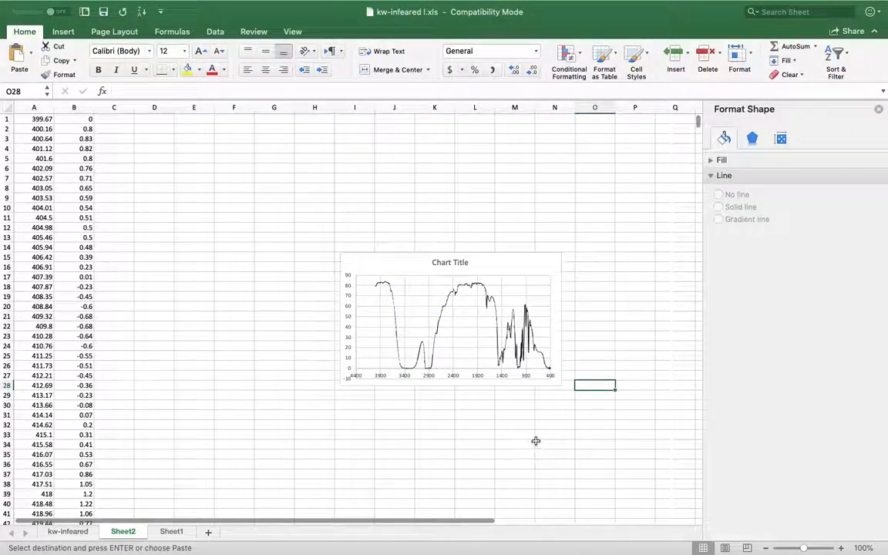
Step: Set the horizontal axis bounds to a minimum of 400 and a maximum of 4000
click(481, 380)
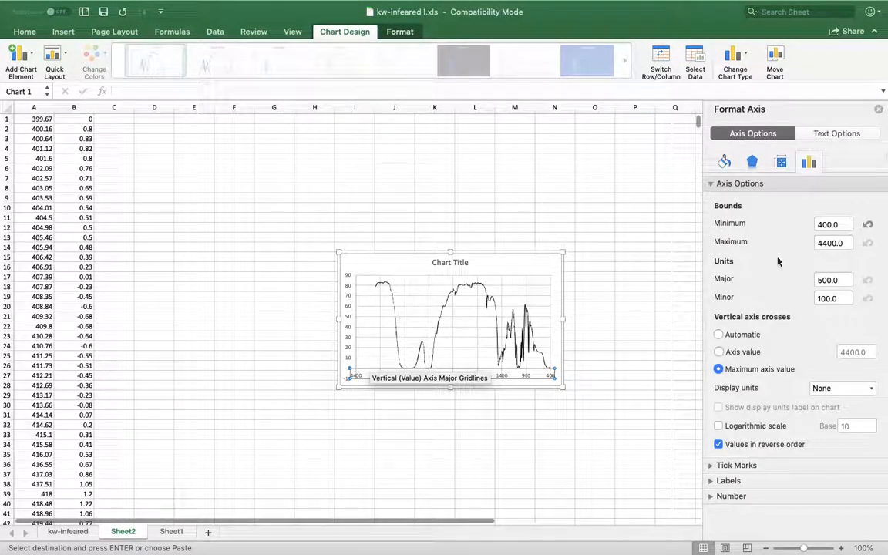
double_click(845, 225)
text(4)
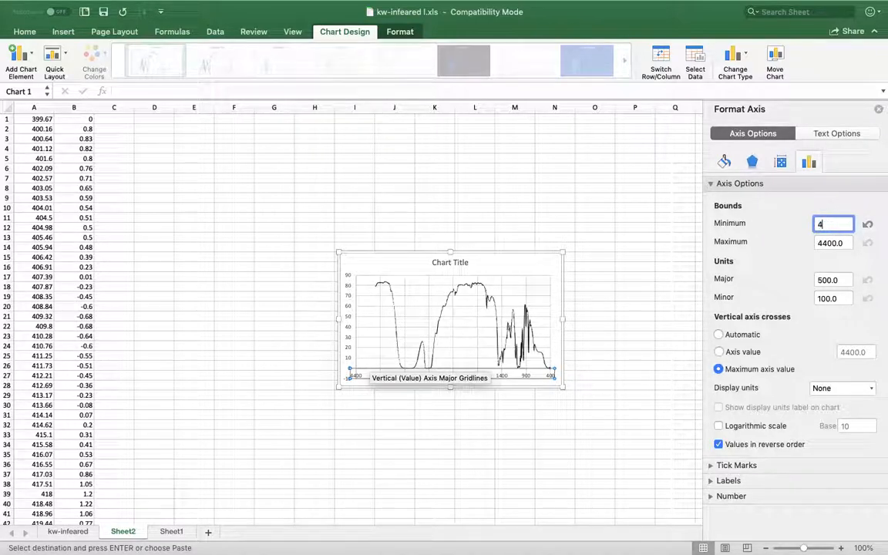
text(00)
key(Tab)
text(4000)
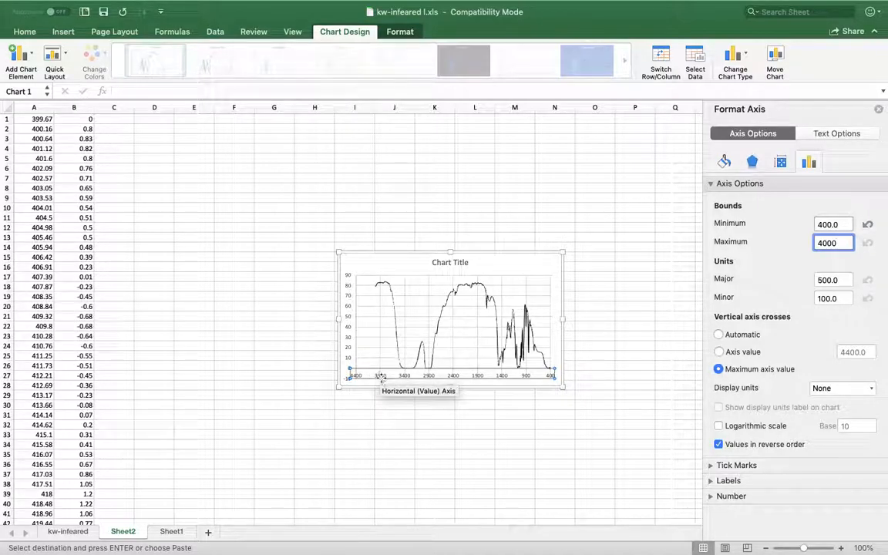
key(Return)
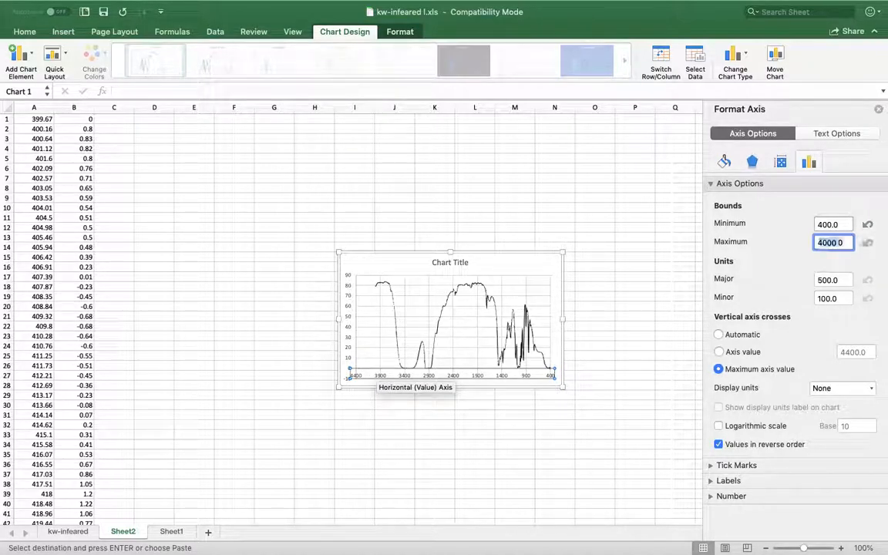
click(429, 413)
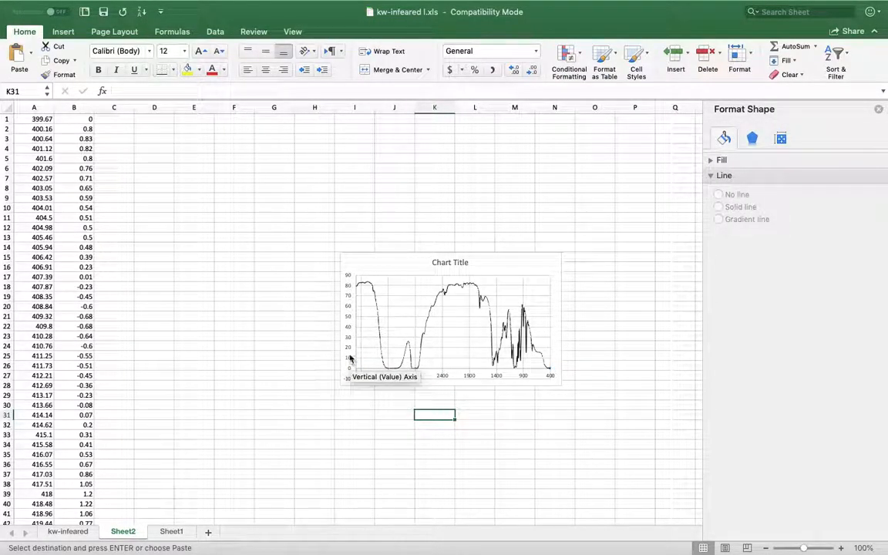
Step: Set the vertical axis bounds to a minimum of 0 and a maximum of 90, trying a maximum of 85 first
click(348, 330)
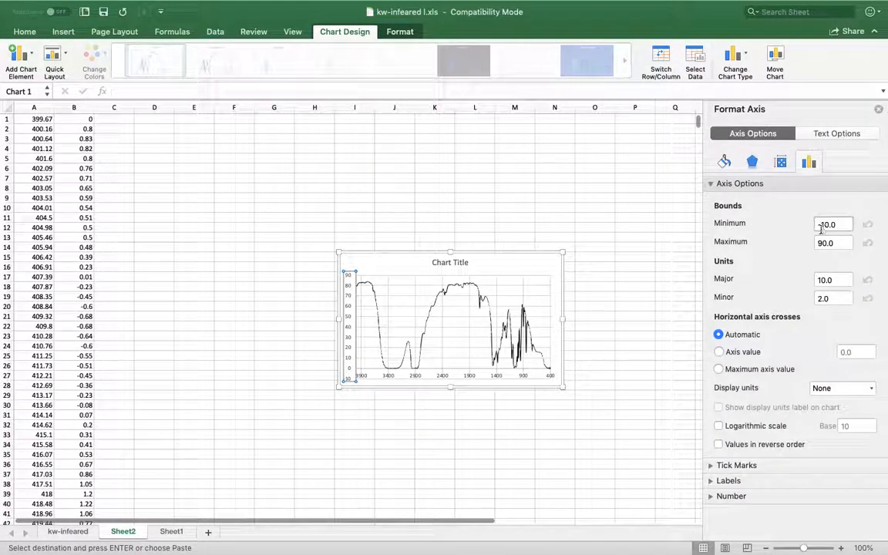
double_click(826, 224)
text(0)
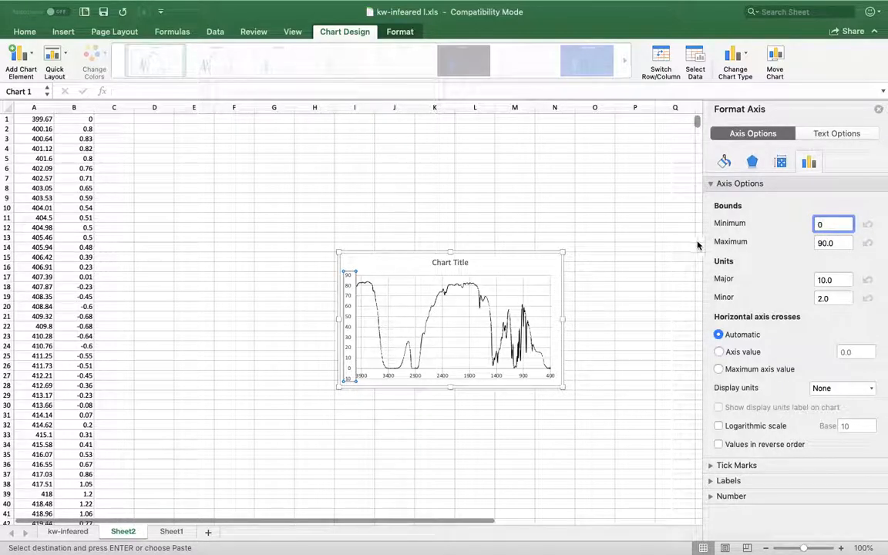
double_click(840, 243)
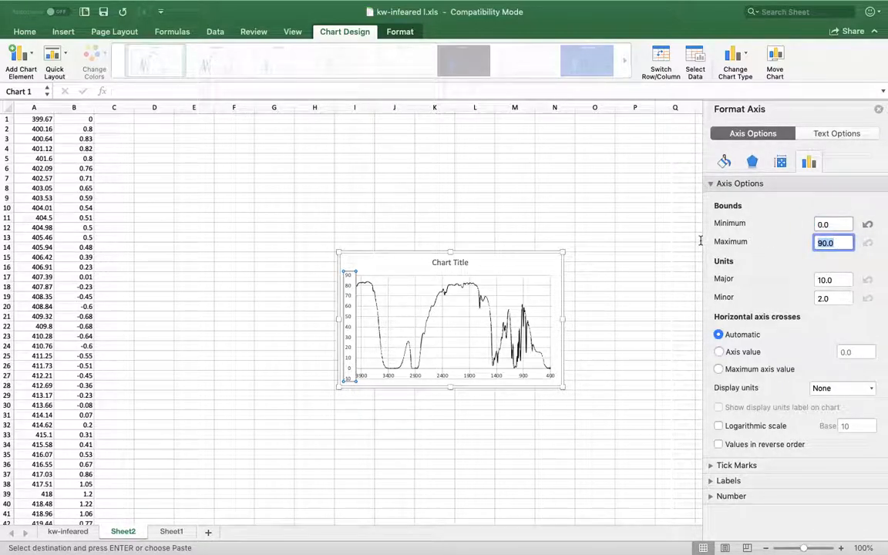
key(BackSpace)
text(85)
key(Return)
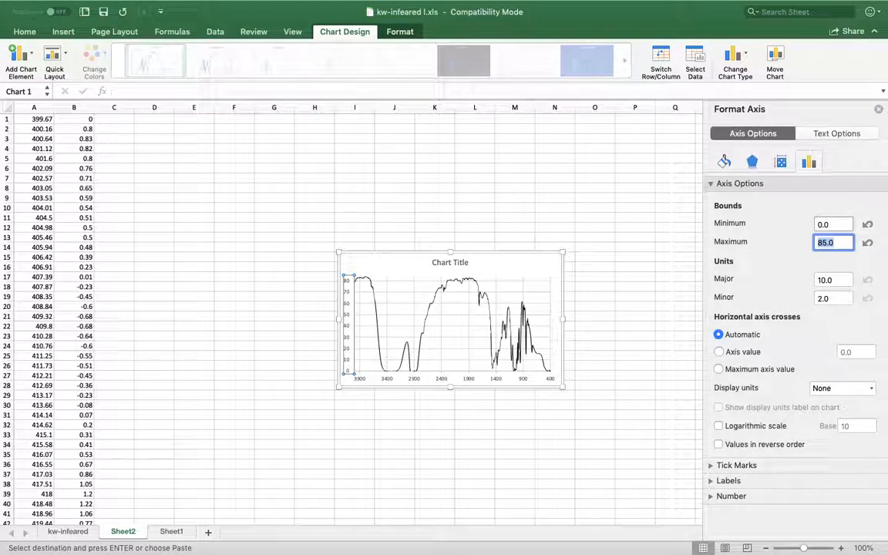
text(90)
key(Return)
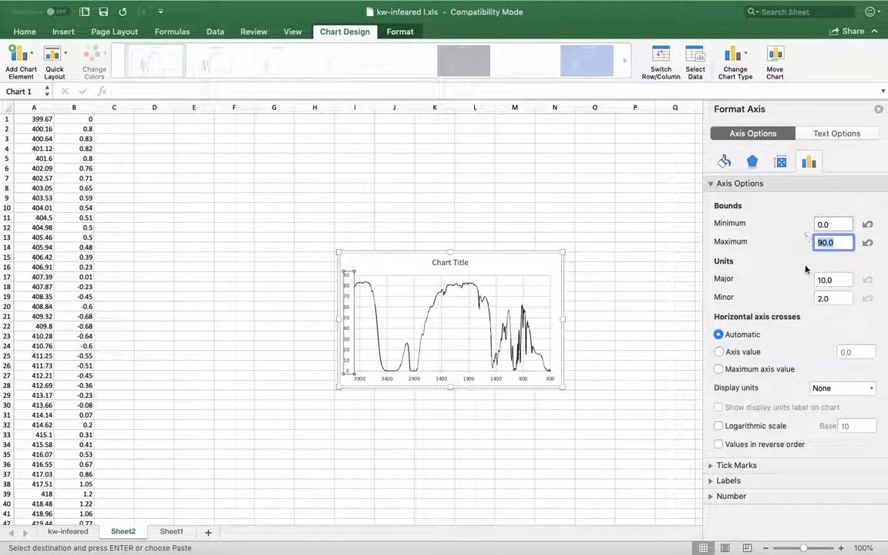
Step: Set the vertical axis major tick marks to Outside and color the axis line black
click(736, 464)
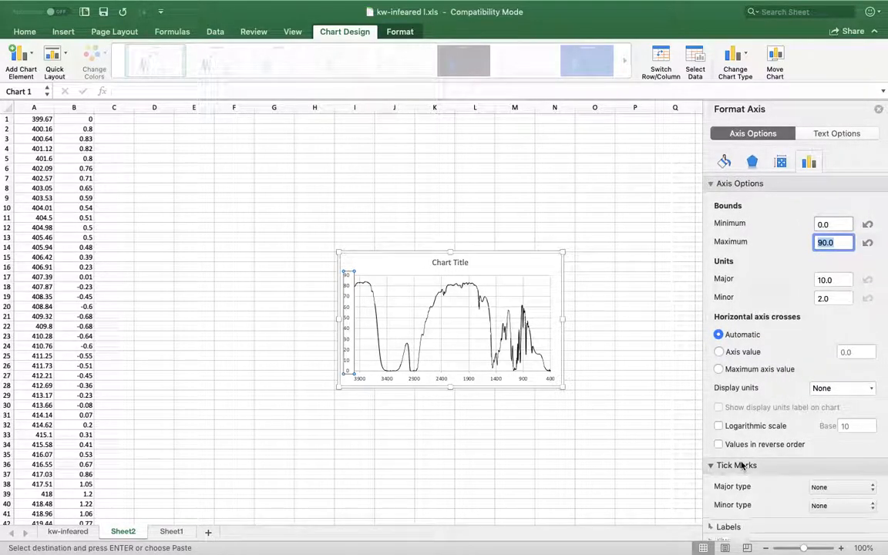
click(838, 485)
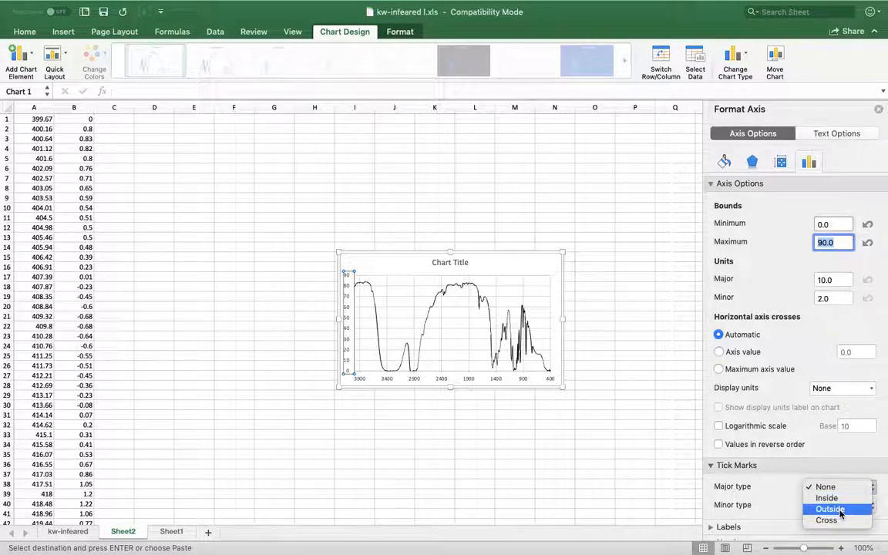
click(837, 508)
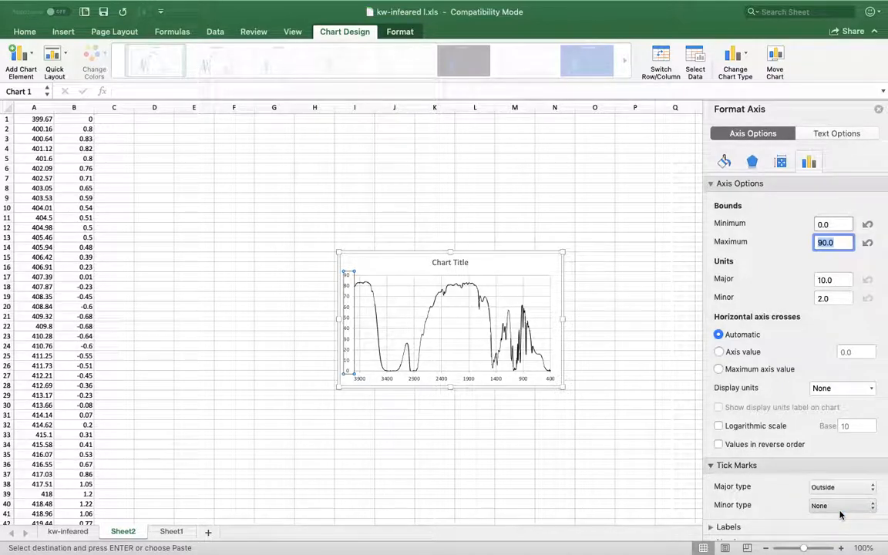
click(725, 163)
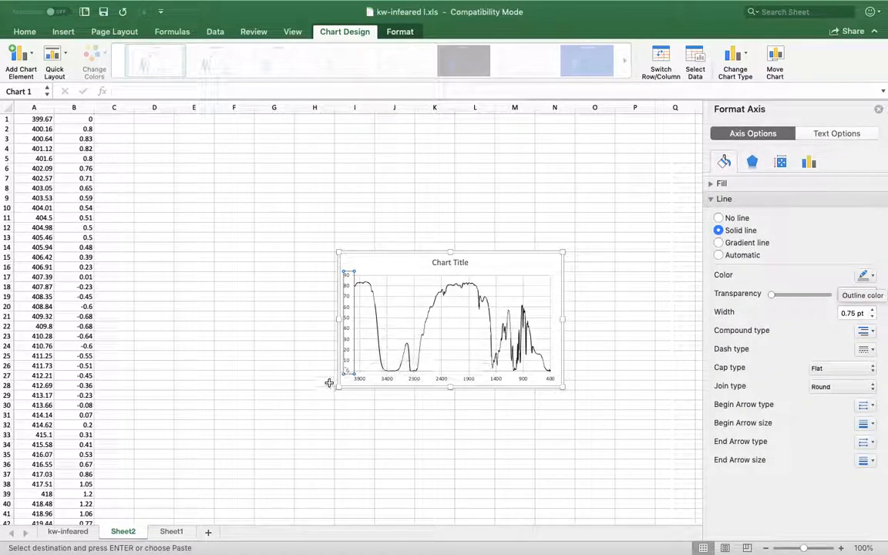
click(862, 276)
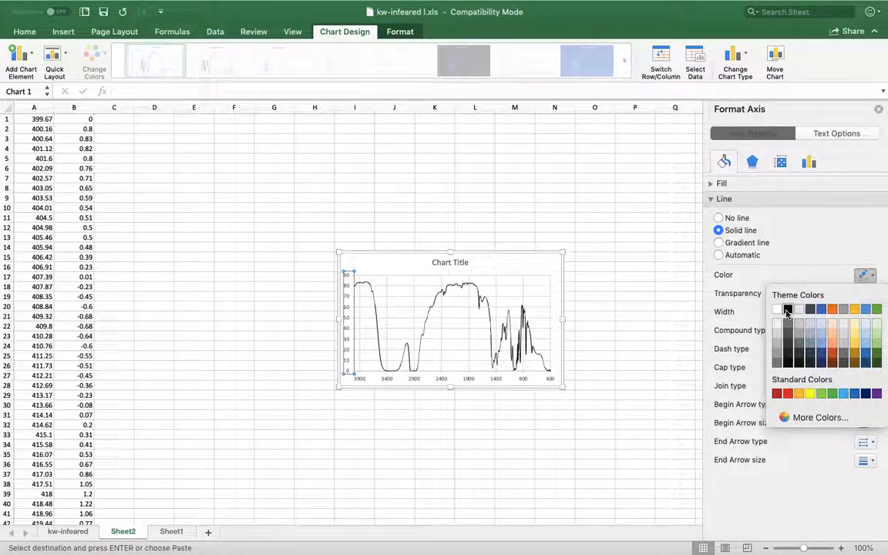
click(786, 309)
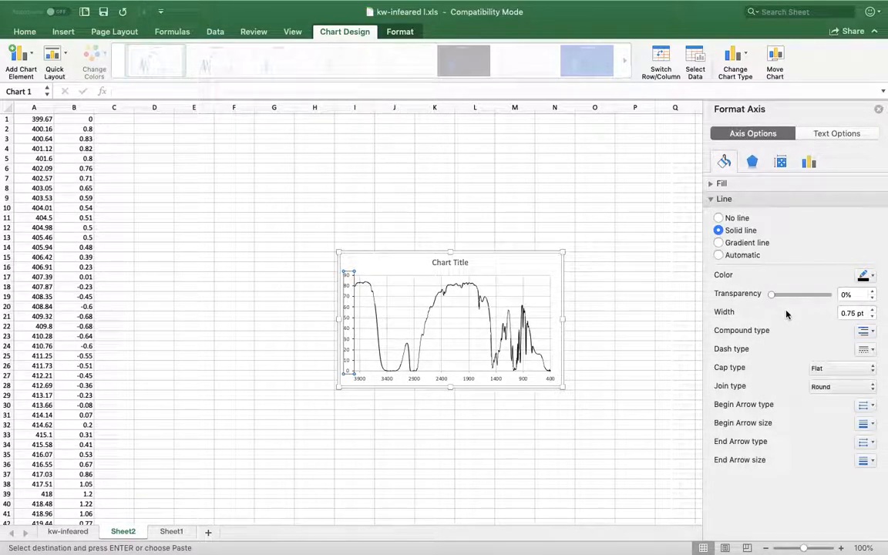
Step: Color the horizontal axis line black and choose Outside for its major tick marks
click(462, 377)
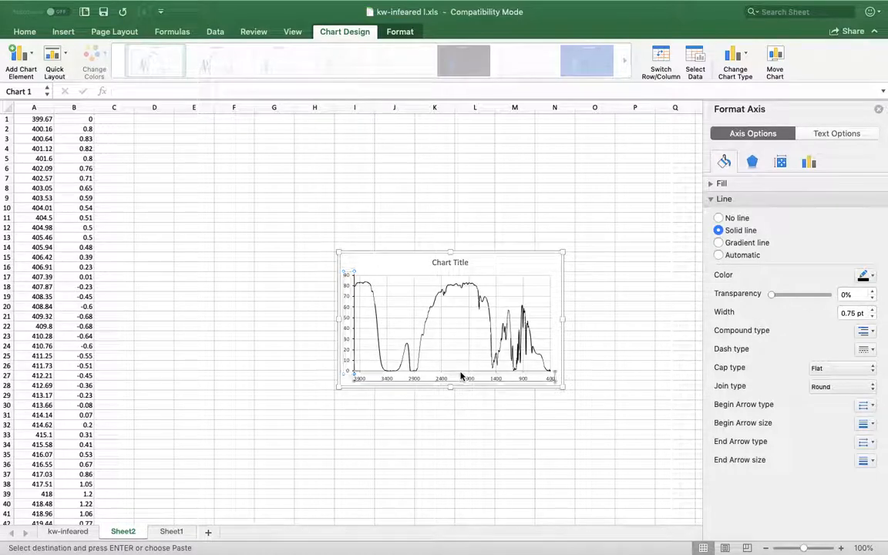
click(870, 277)
click(786, 311)
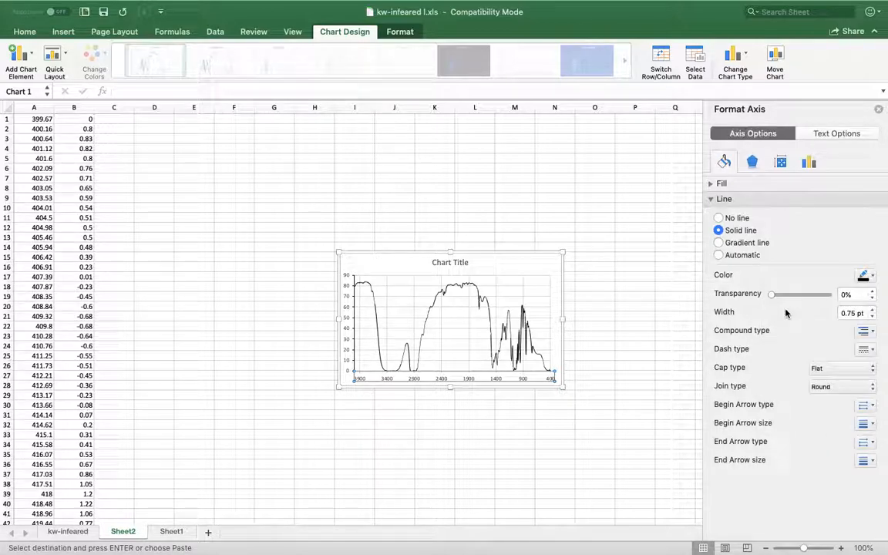
click(809, 163)
scroll(788, 407, down, 1)
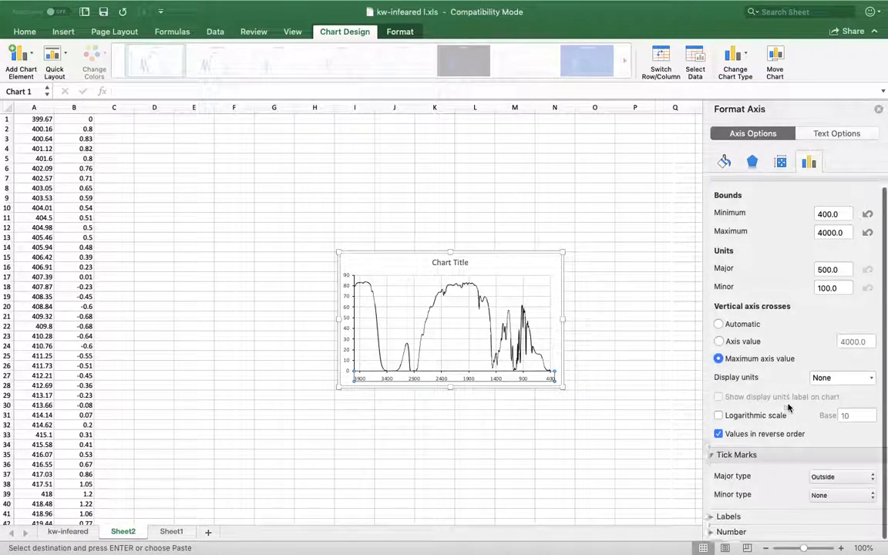
click(836, 481)
click(831, 477)
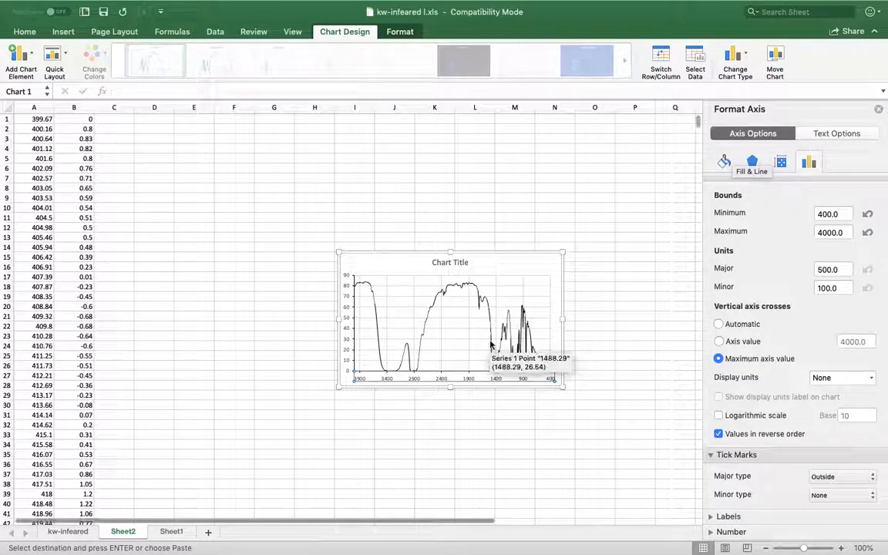
Step: Delete the chart title and the major gridlines of both axes from the spectrum chart
click(446, 263)
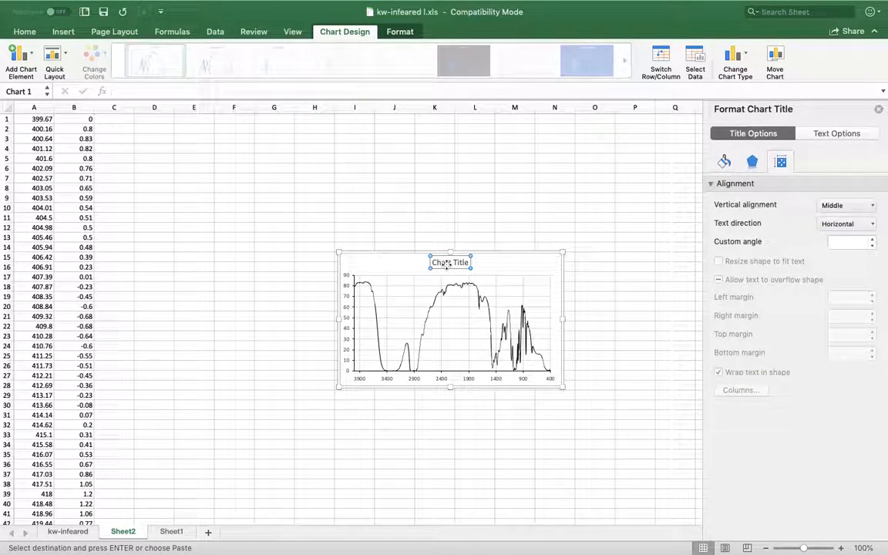
key(Delete)
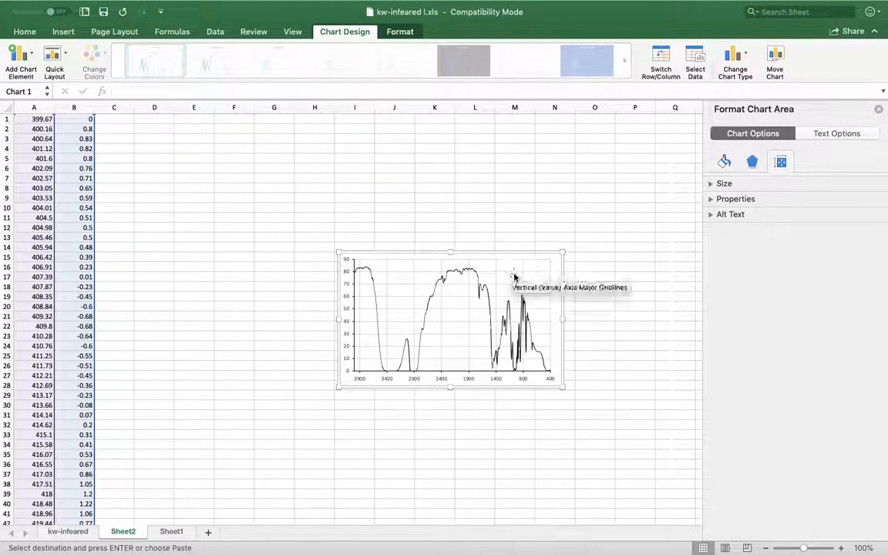
click(513, 275)
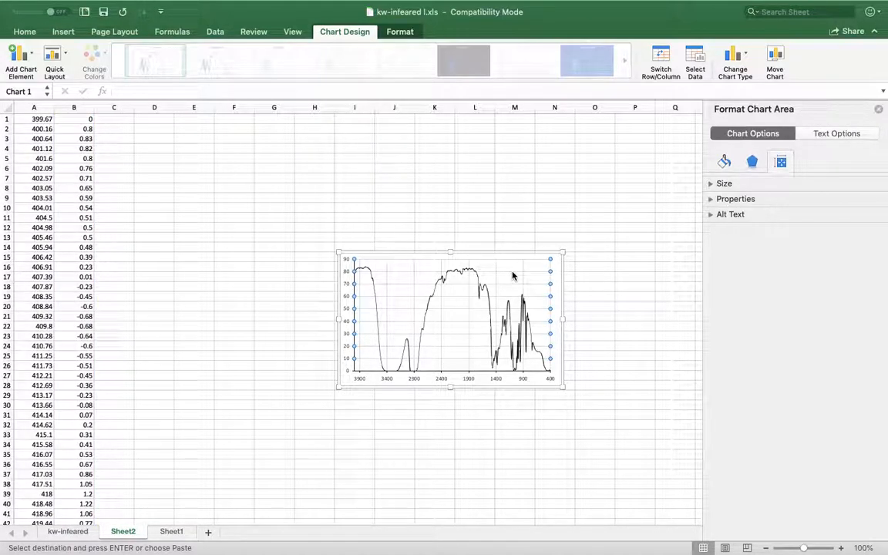
key(Delete)
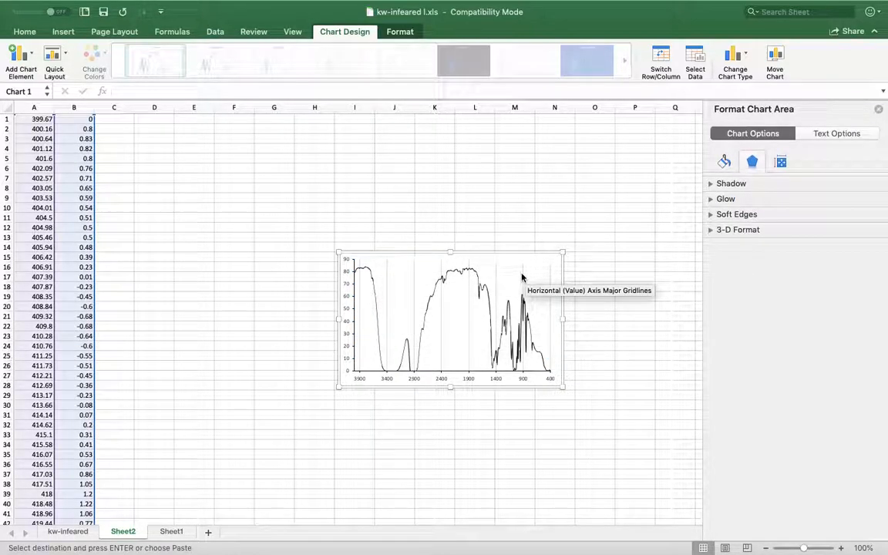
click(521, 278)
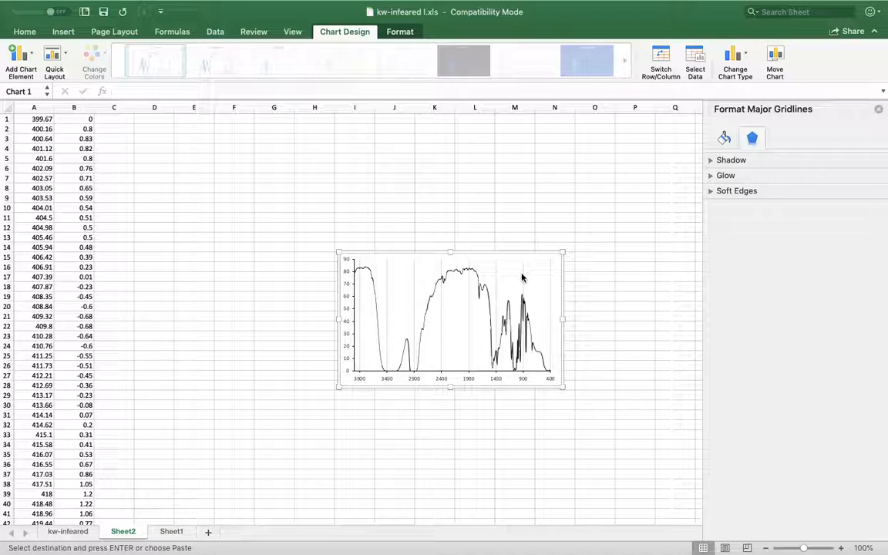
key(Delete)
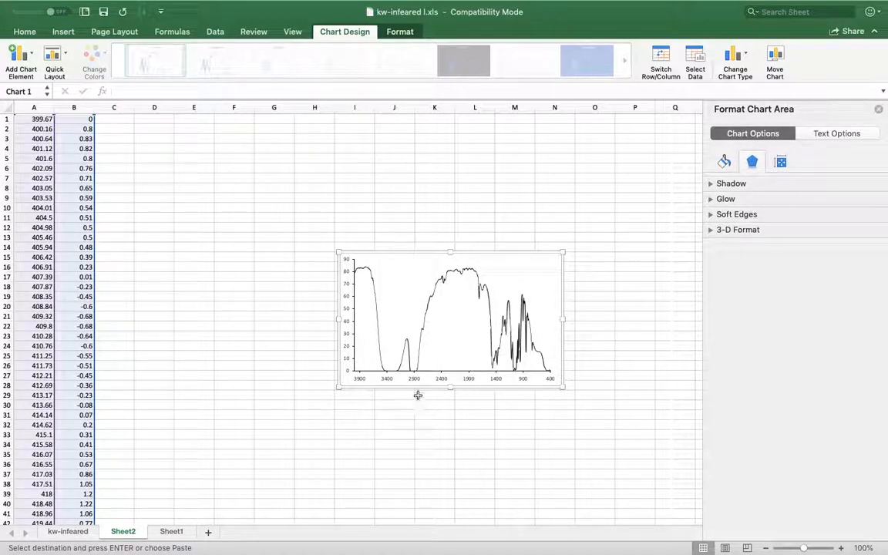
Step: Format the horizontal axis labels in the Garamond font with black text
click(416, 382)
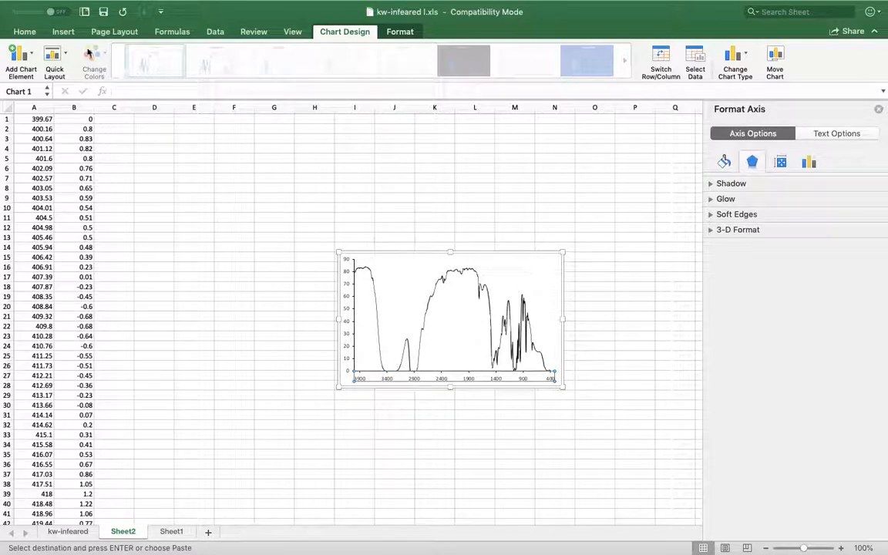
click(24, 32)
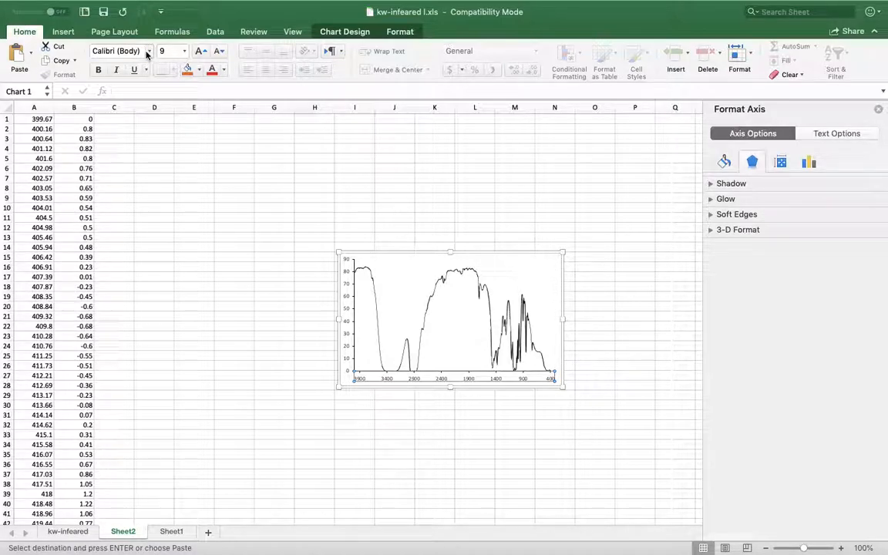
click(149, 52)
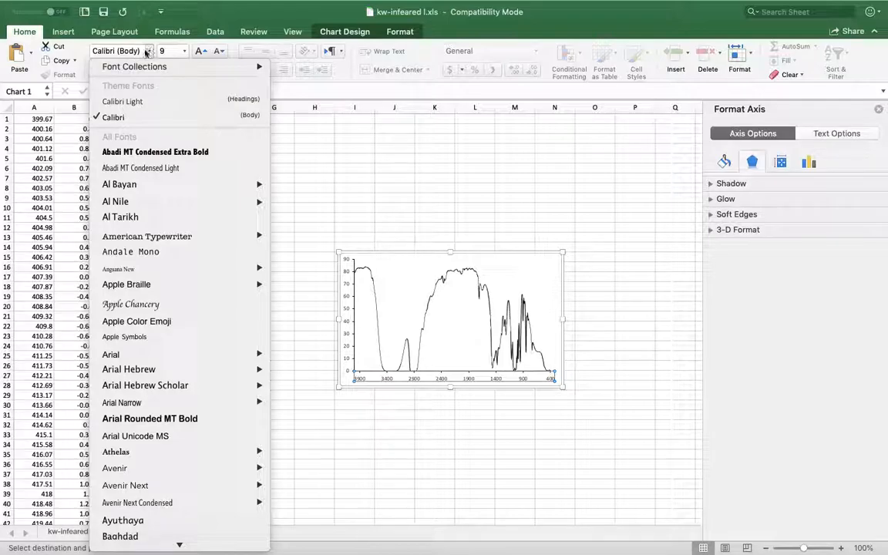
click(147, 52)
click(133, 49)
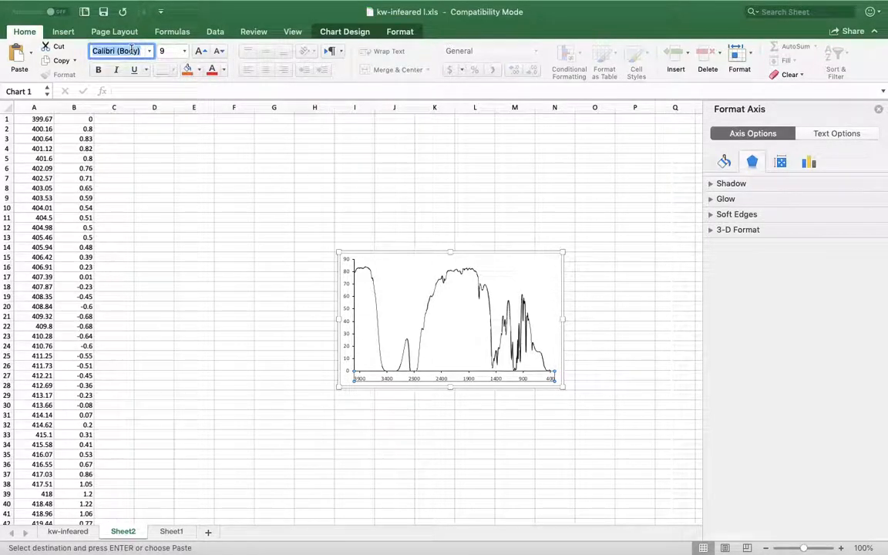
text(Garamond)
key(Return)
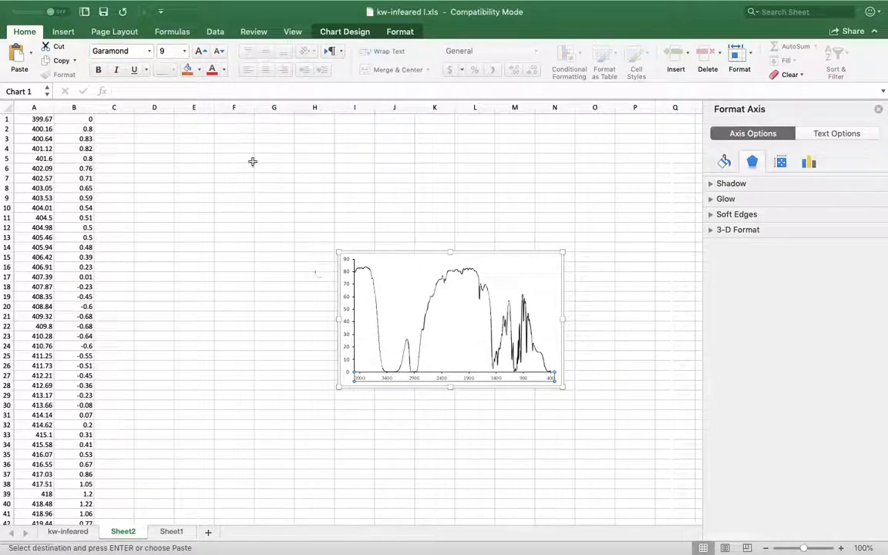
click(225, 70)
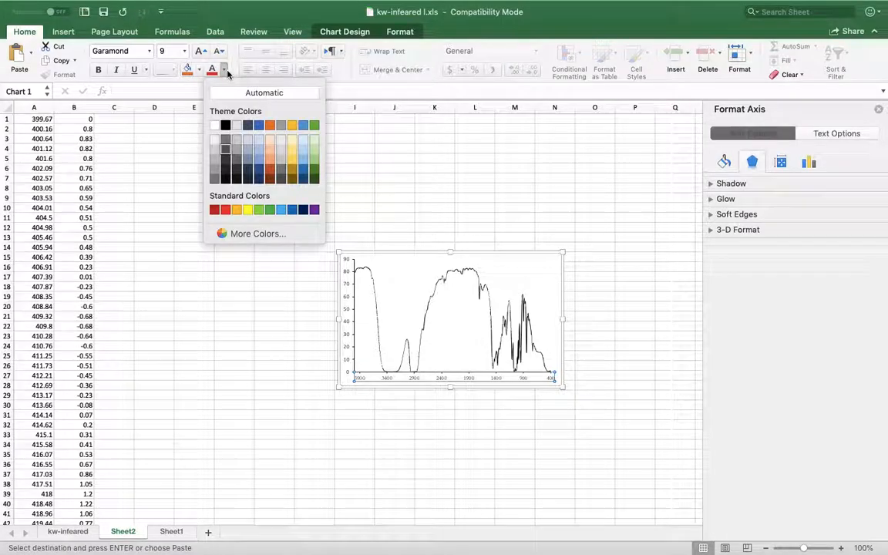
click(226, 126)
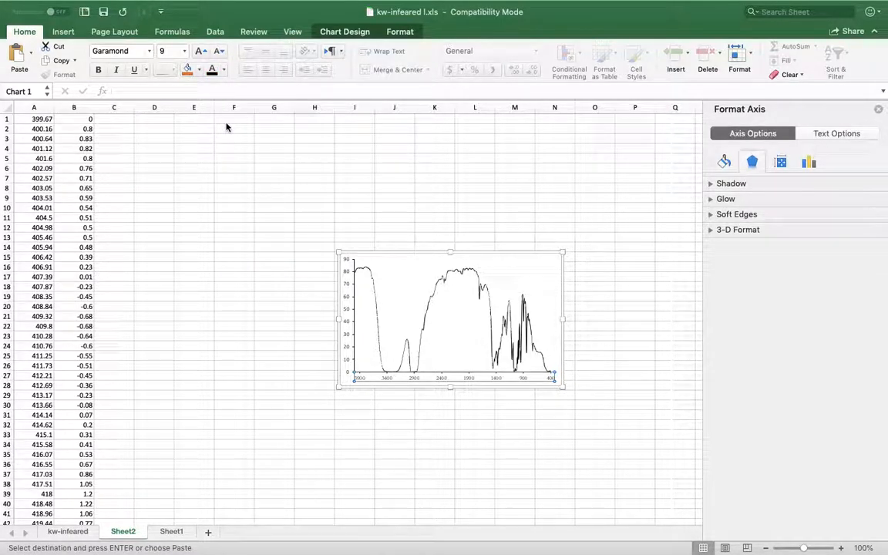
Step: Change the font of the vertical axis labels to Garamond and deselect the chart
click(347, 314)
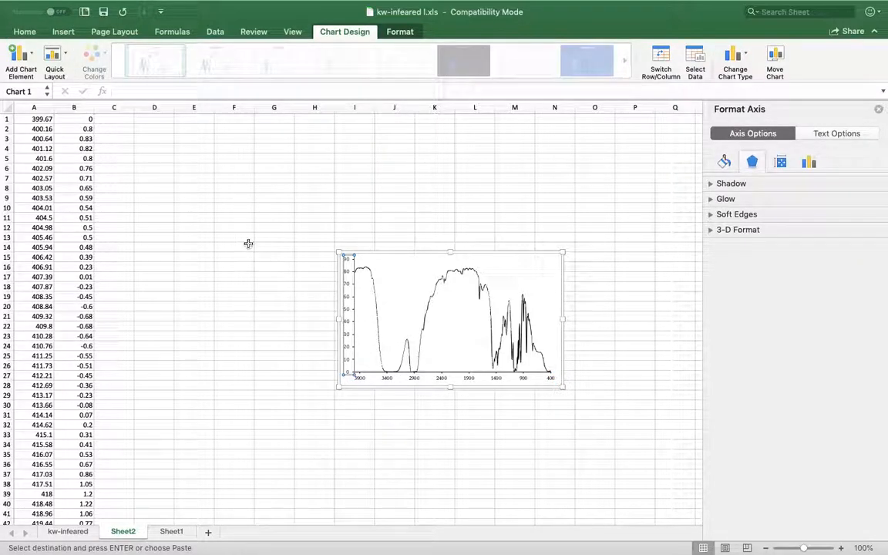
click(27, 32)
click(120, 51)
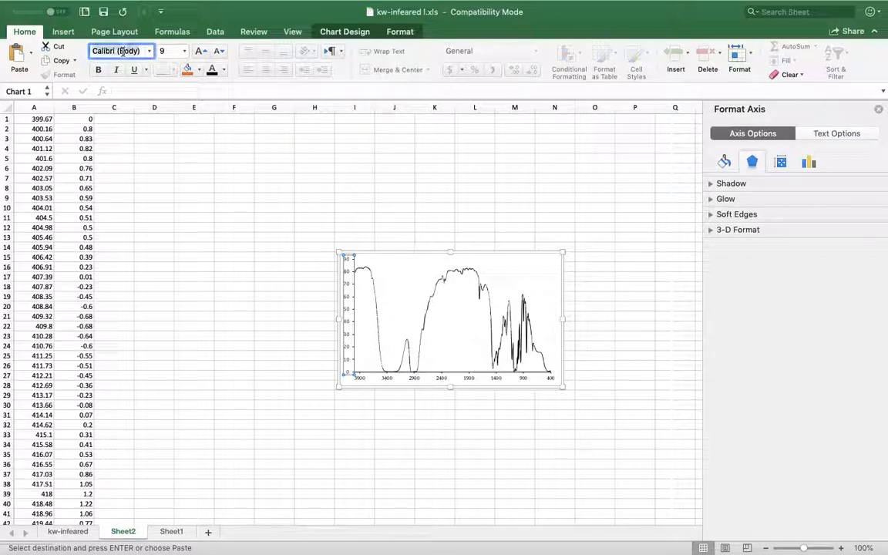
text(Garamond)
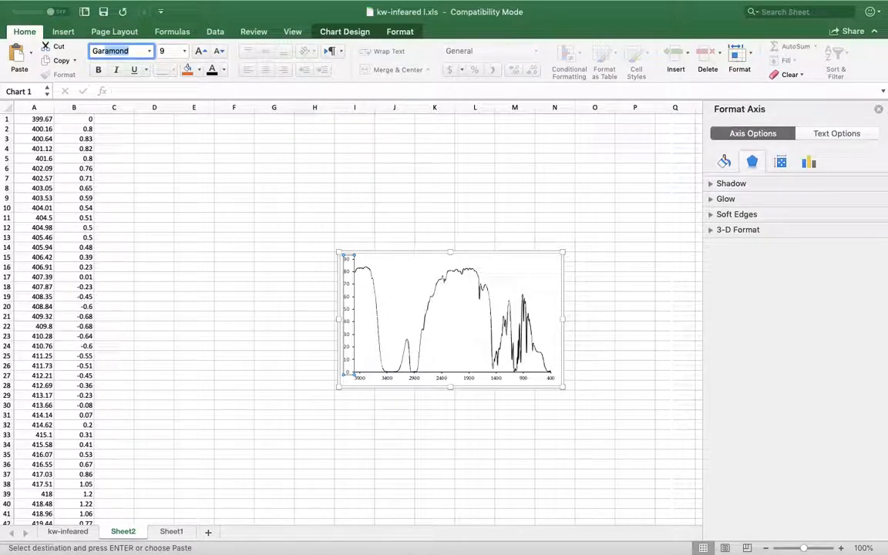
key(Return)
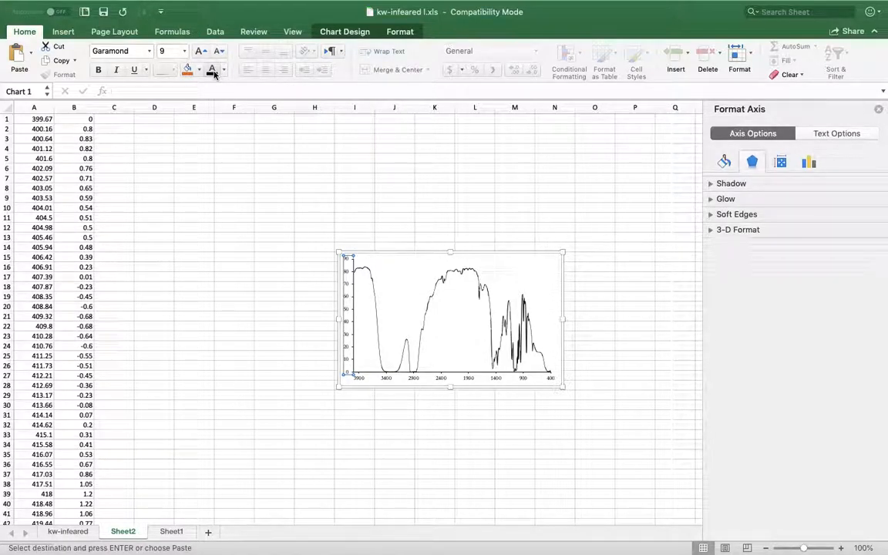
click(315, 416)
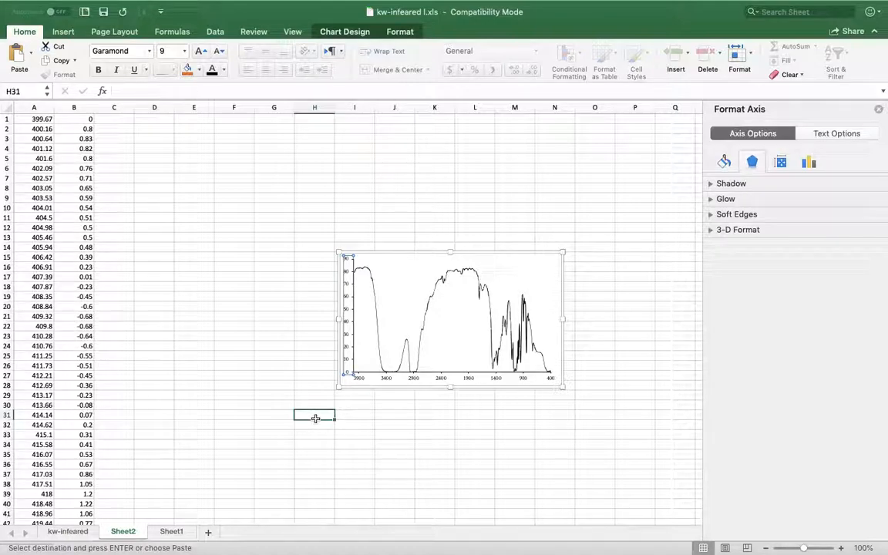
Step: Add primary horizontal and primary vertical axis titles to the spectrum chart on Sheet2
click(407, 270)
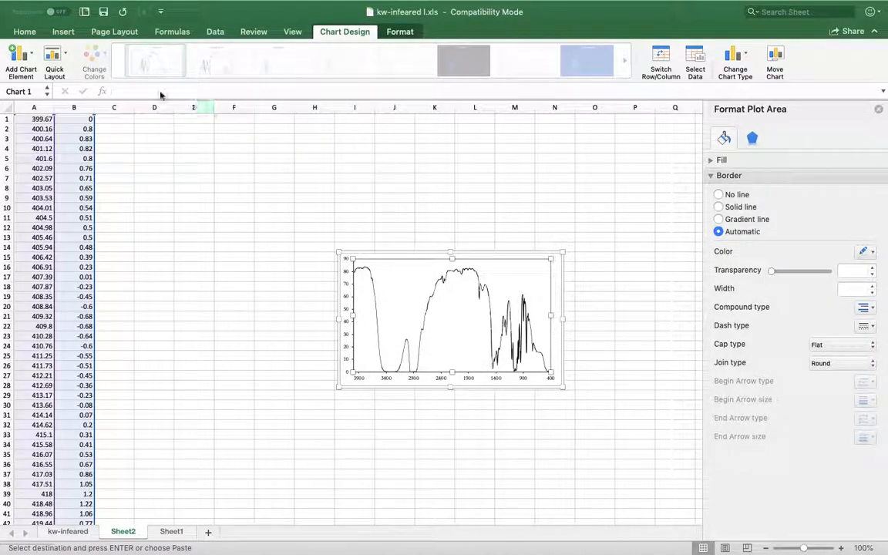
click(34, 56)
mouse_move(45, 97)
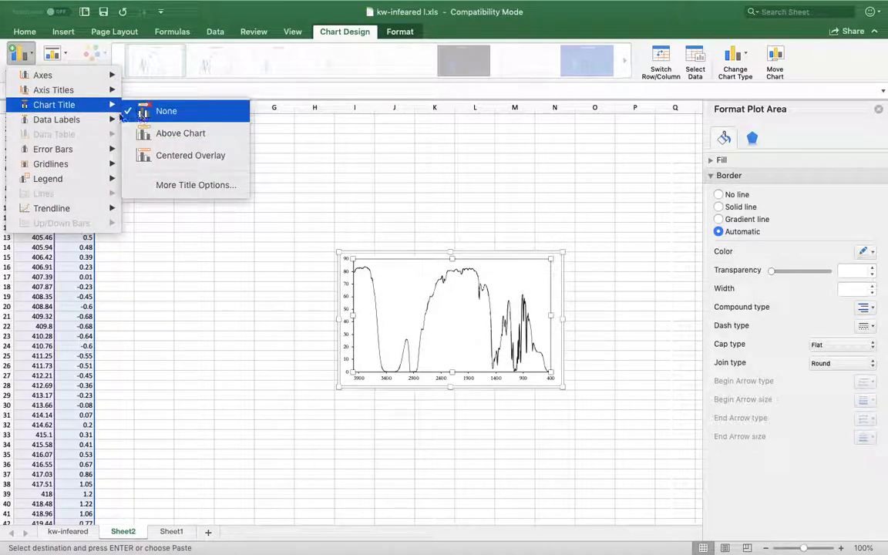
mouse_move(90, 92)
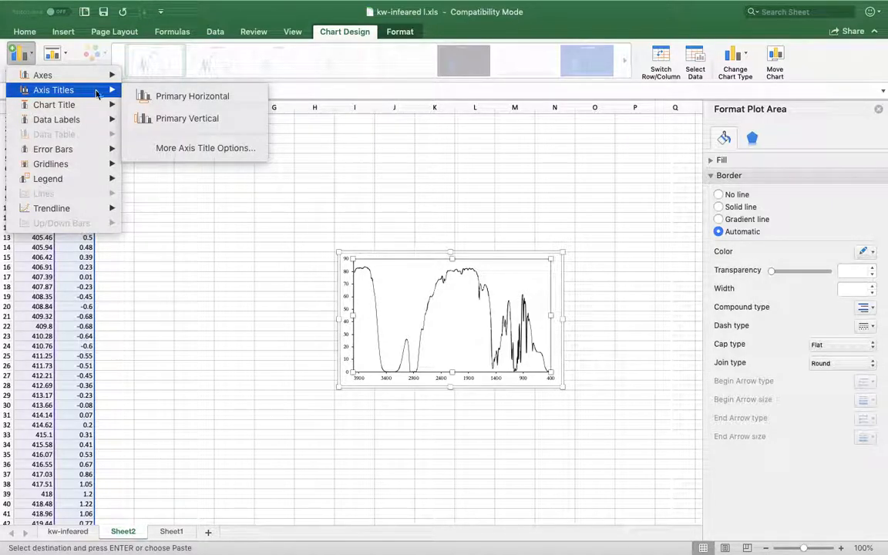
click(168, 102)
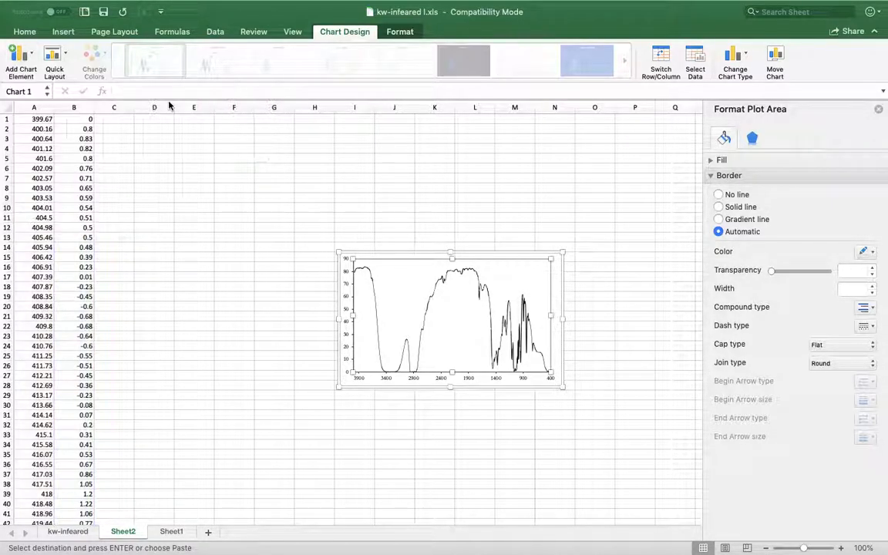
click(28, 71)
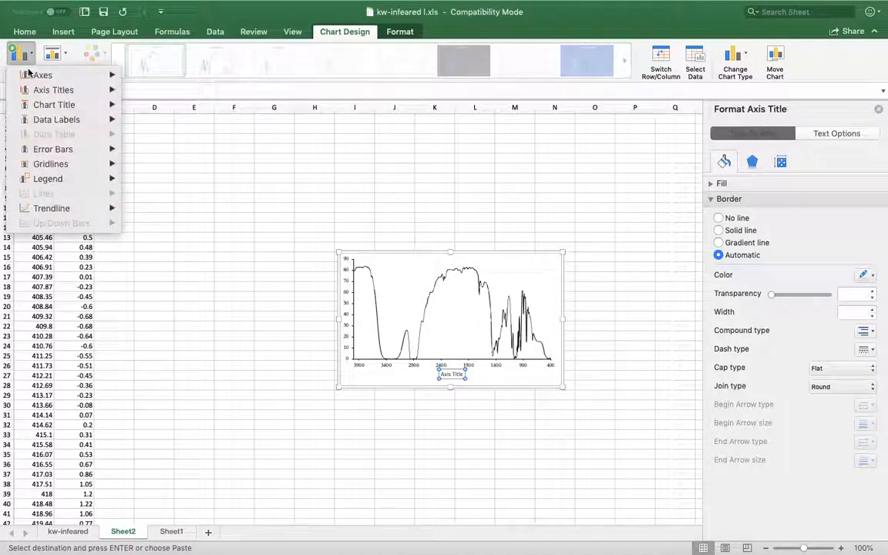
mouse_move(60, 91)
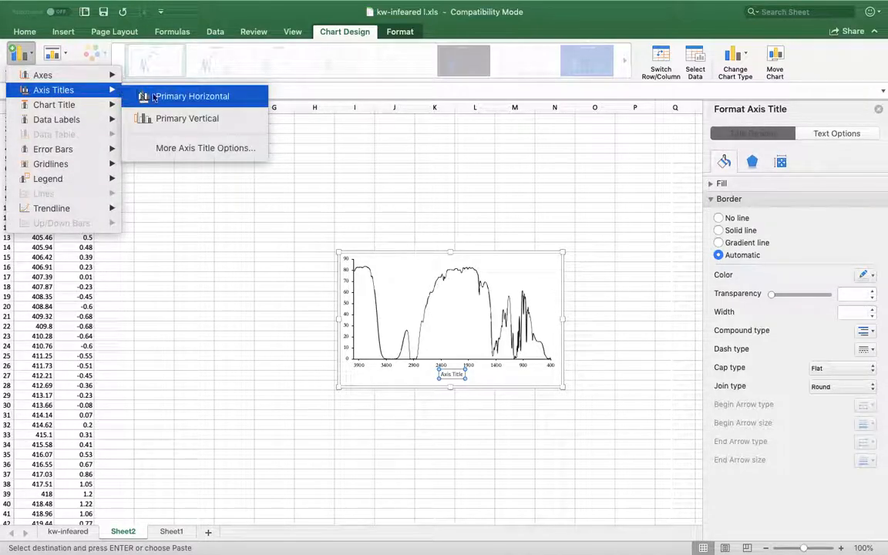
click(169, 120)
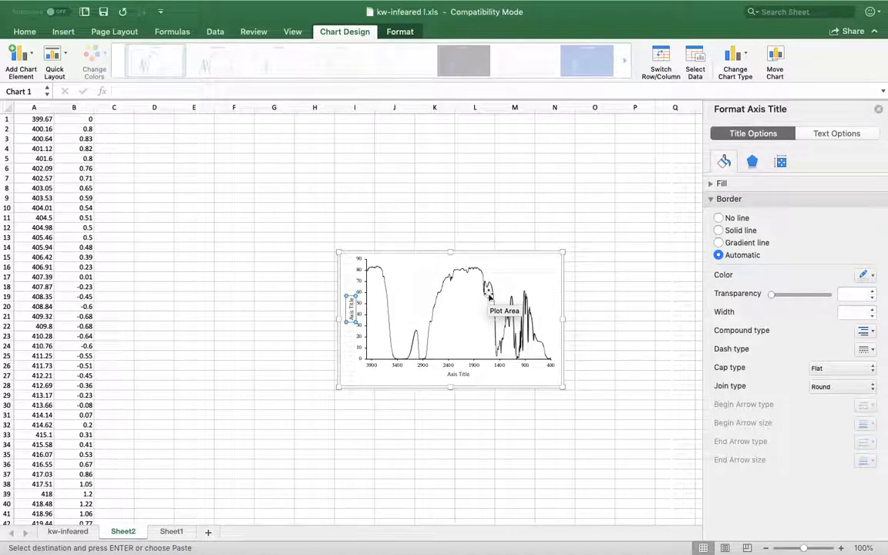
Step: On the kw-infeared sheet, remove the border line around the spectrum chart area and deselect the chart
click(70, 532)
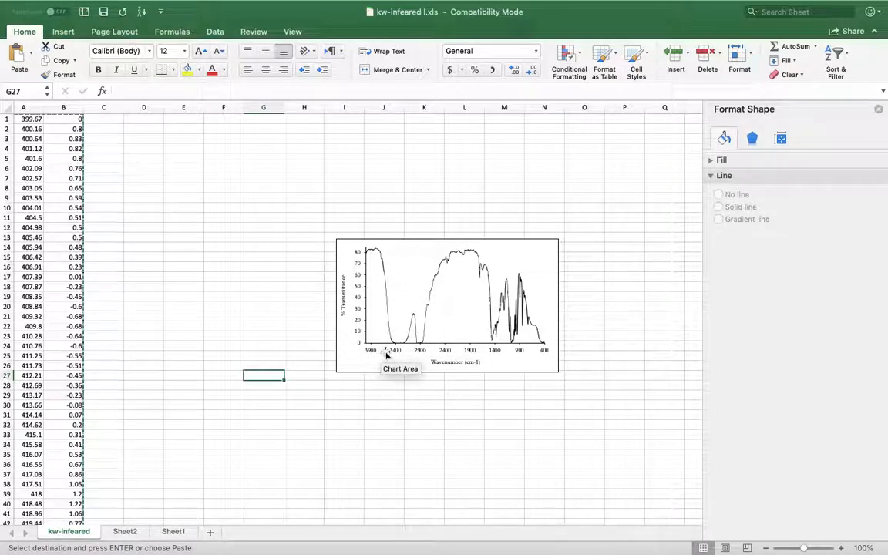
click(523, 241)
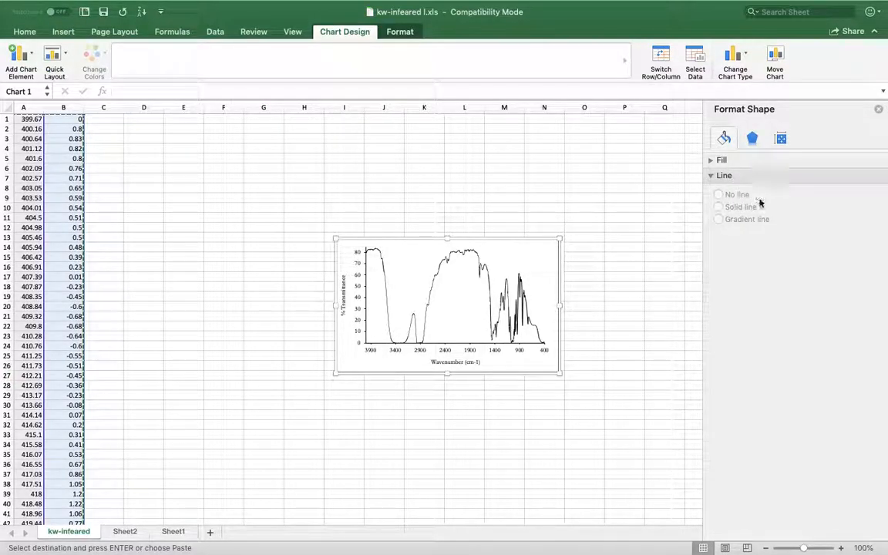
click(718, 218)
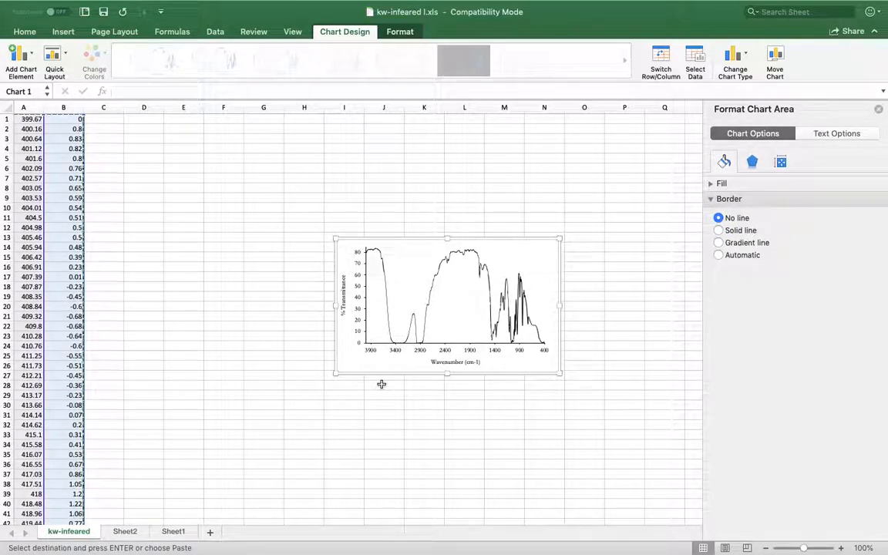
click(487, 185)
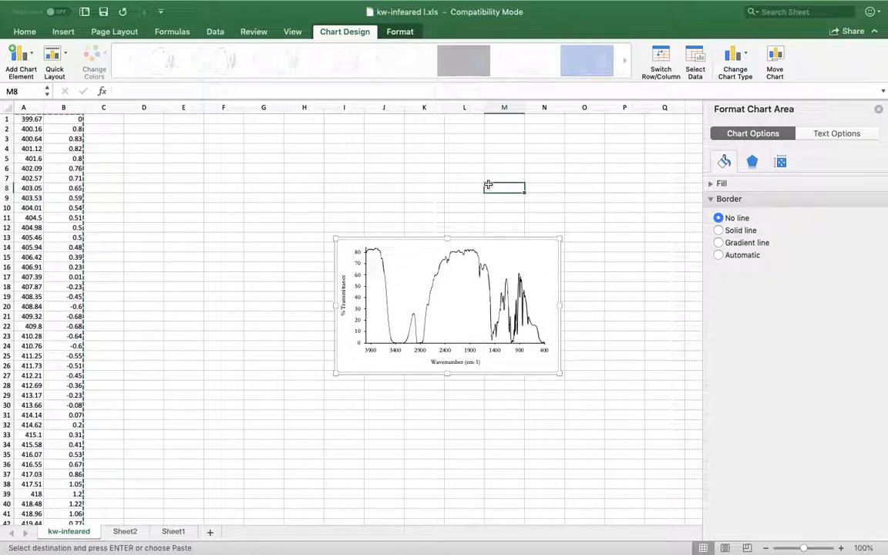
click(443, 181)
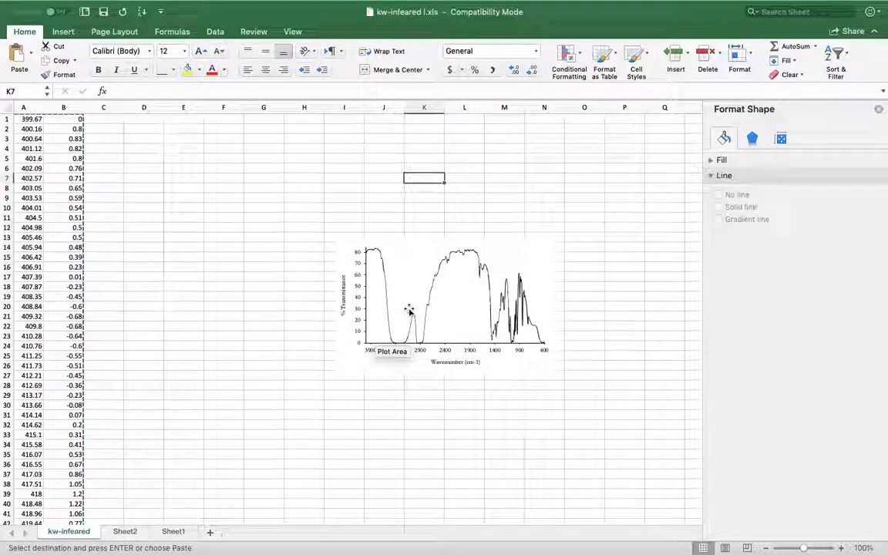
Step: Close the formatting pane and examine the finished spectrum chart at 150% zoom
scroll(409, 310, up, 10)
scroll(409, 310, down, 5)
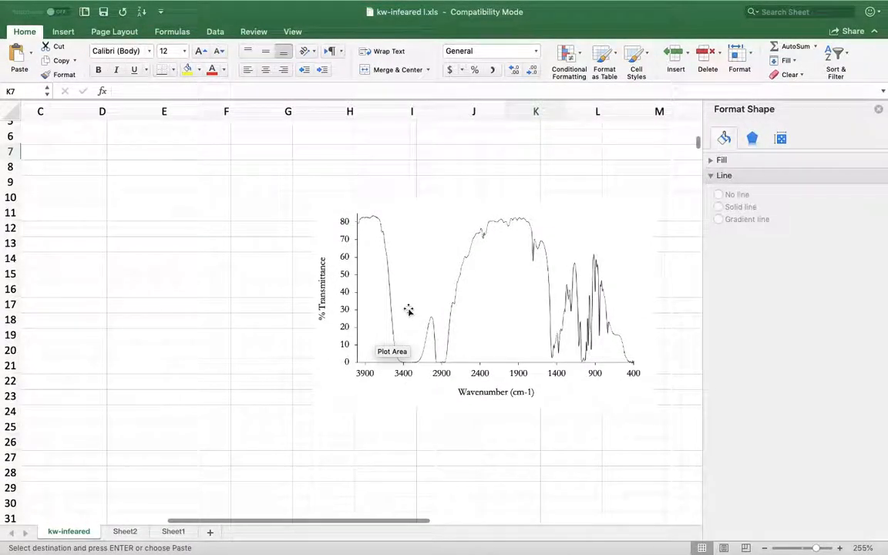
click(879, 109)
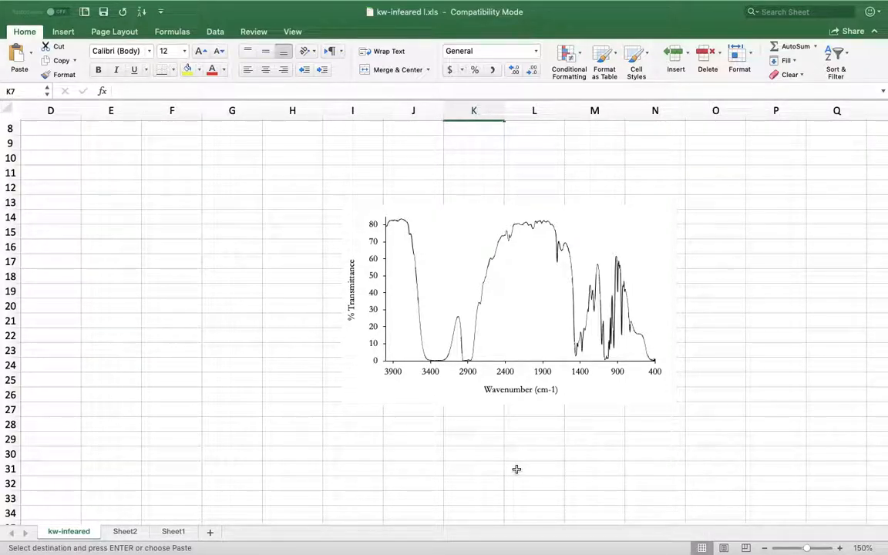
mouse_move(62, 8)
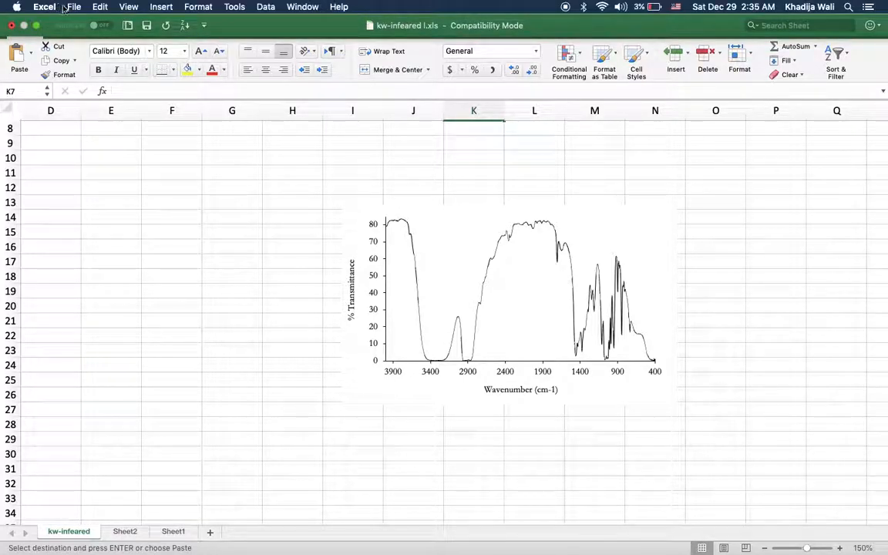